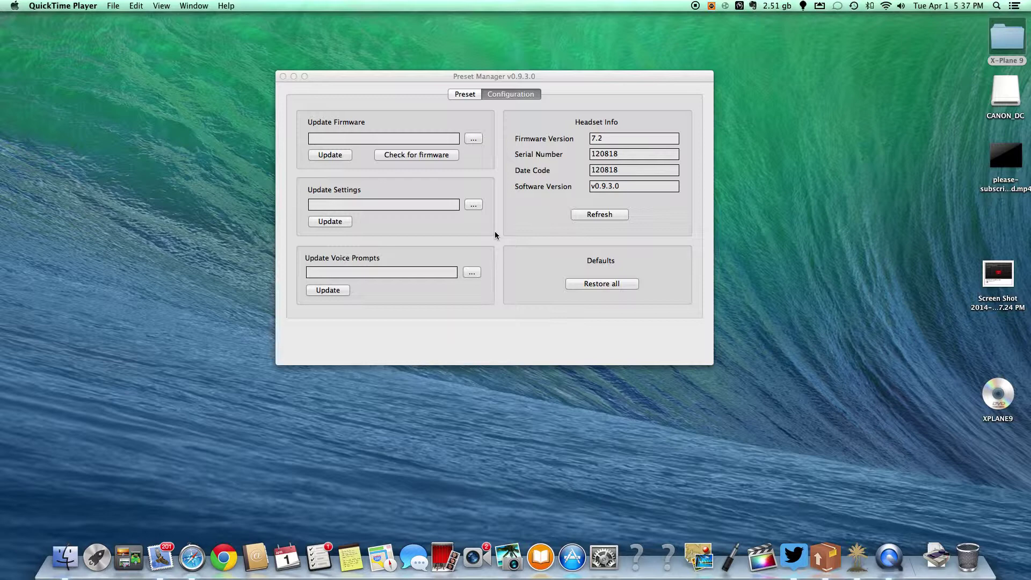
- Cancel the voice prompt file picker and dismiss the missing voice file warning
{"action": "left_click", "coordinate": [471, 273]}
{"action": "left_click", "coordinate": [472, 272]}
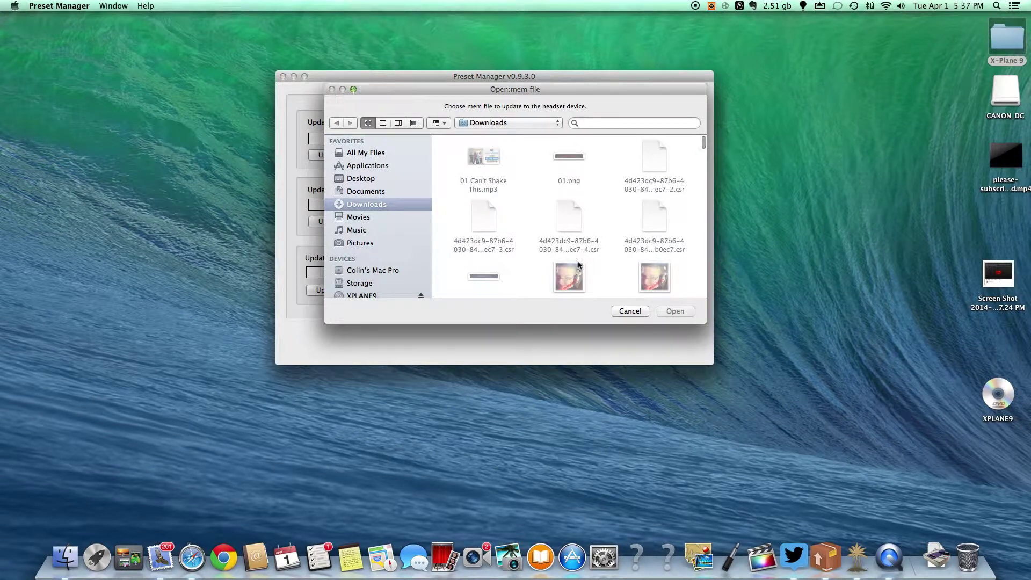
{"action": "left_click", "coordinate": [639, 313]}
{"action": "left_click", "coordinate": [330, 290]}
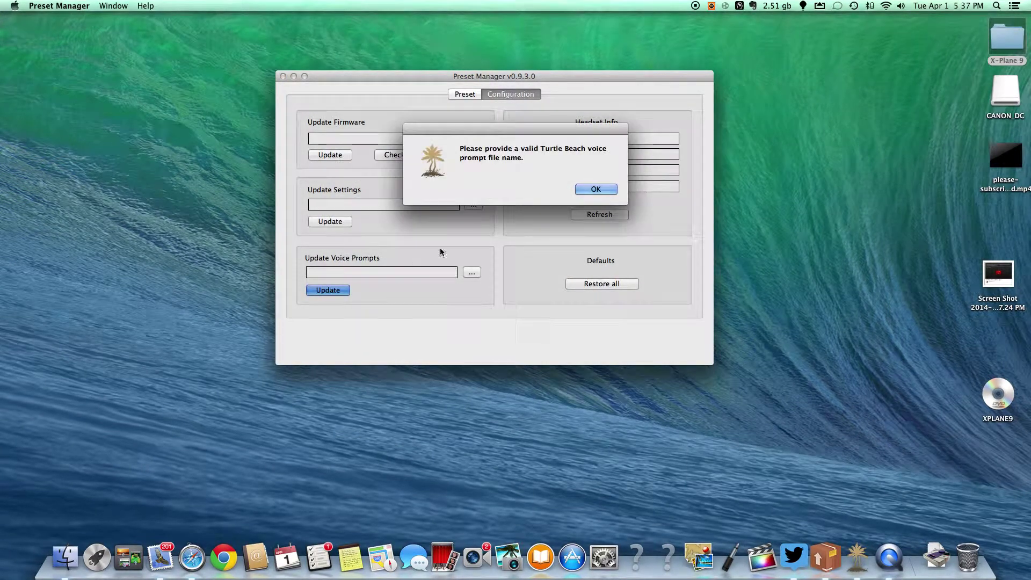
{"action": "left_click", "coordinate": [601, 192]}
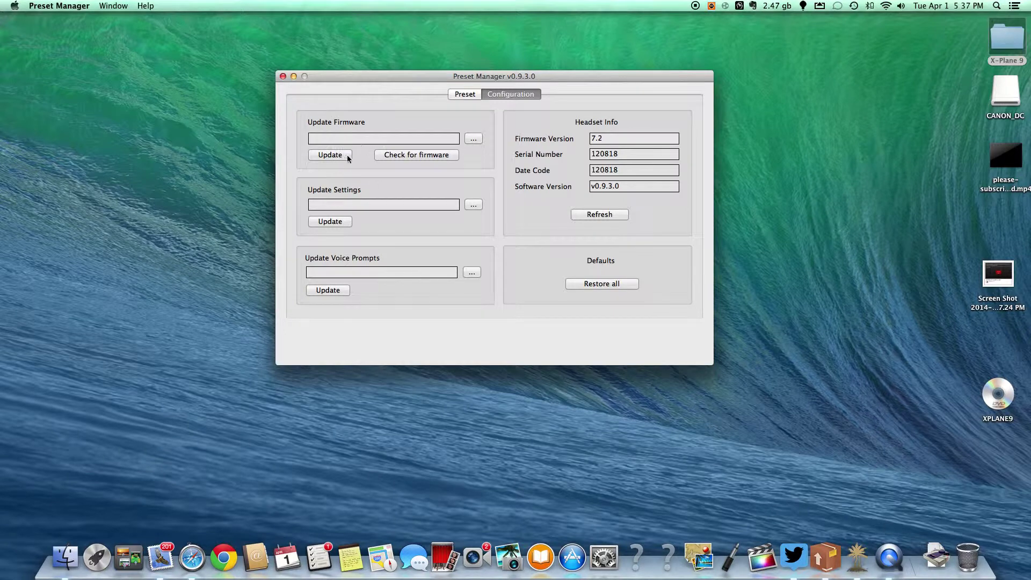
- Confirm no new headset firmware is available, then show the Preset page
{"action": "left_click", "coordinate": [427, 157]}
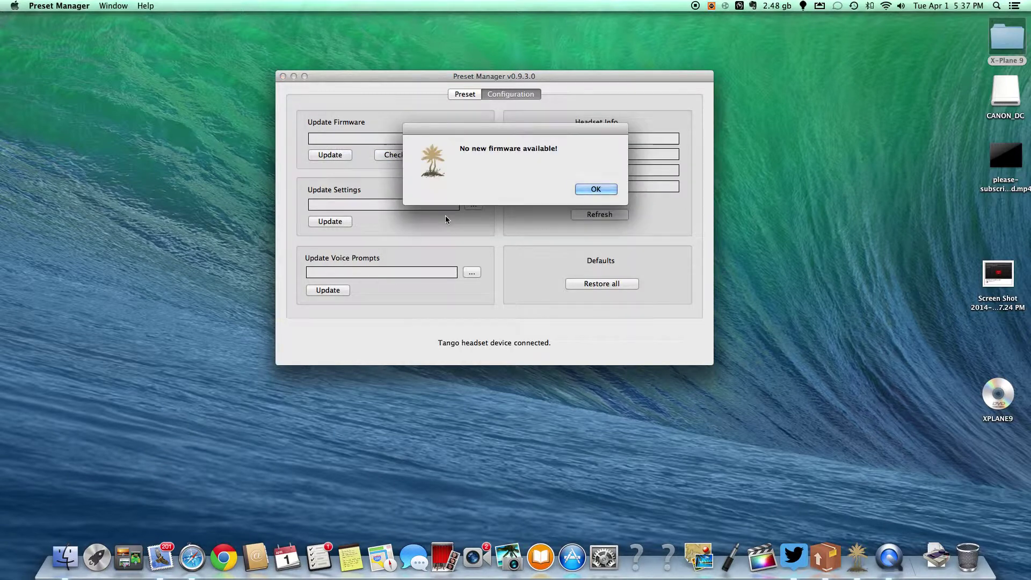
{"action": "left_click", "coordinate": [591, 192]}
{"action": "left_click", "coordinate": [465, 95]}
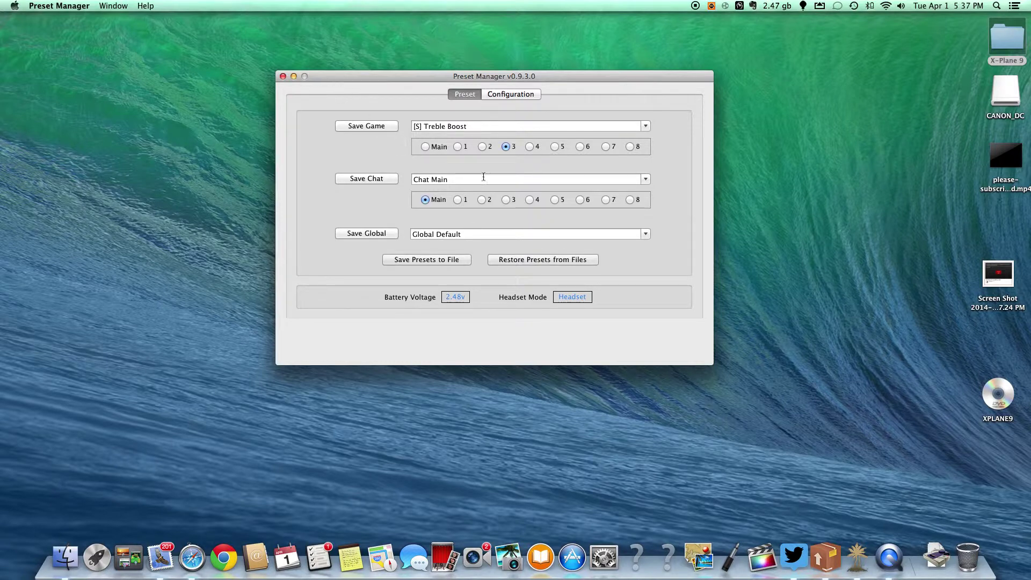
- Toggle chat between slot 1 and Main and set the Global preset to Treyarch Master
{"action": "left_click", "coordinate": [457, 200]}
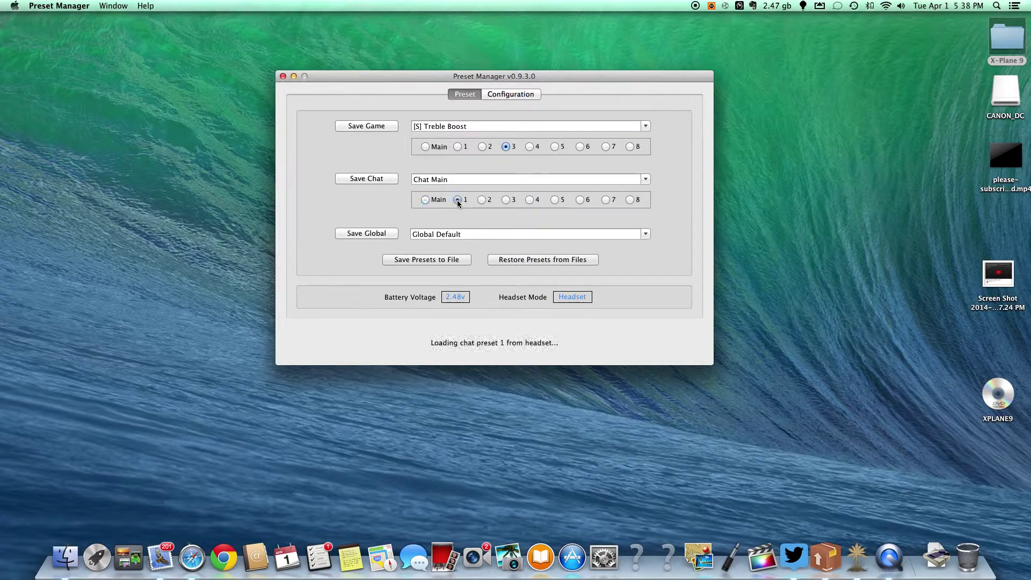
{"action": "left_click", "coordinate": [425, 200]}
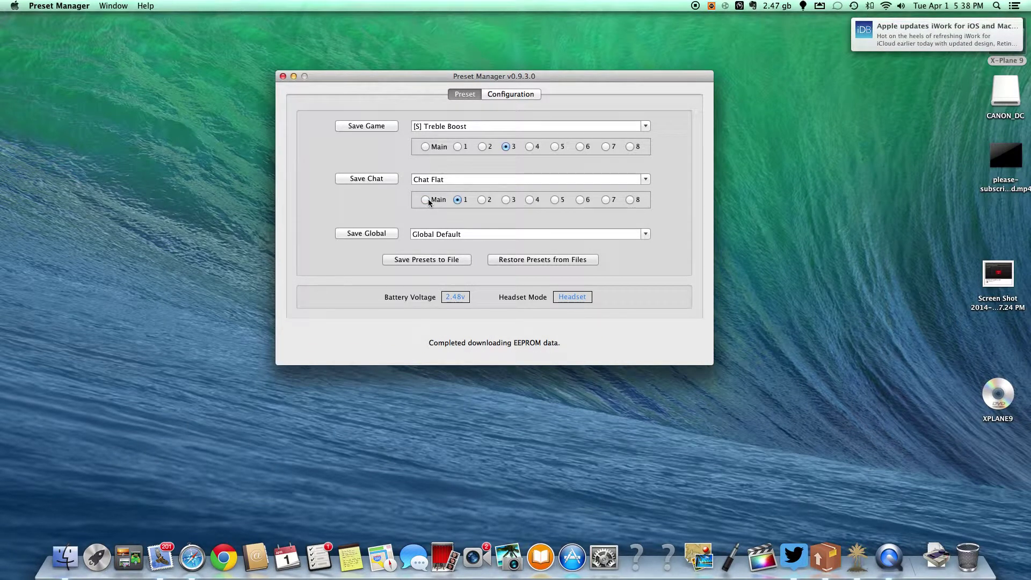
{"action": "left_click", "coordinate": [425, 200]}
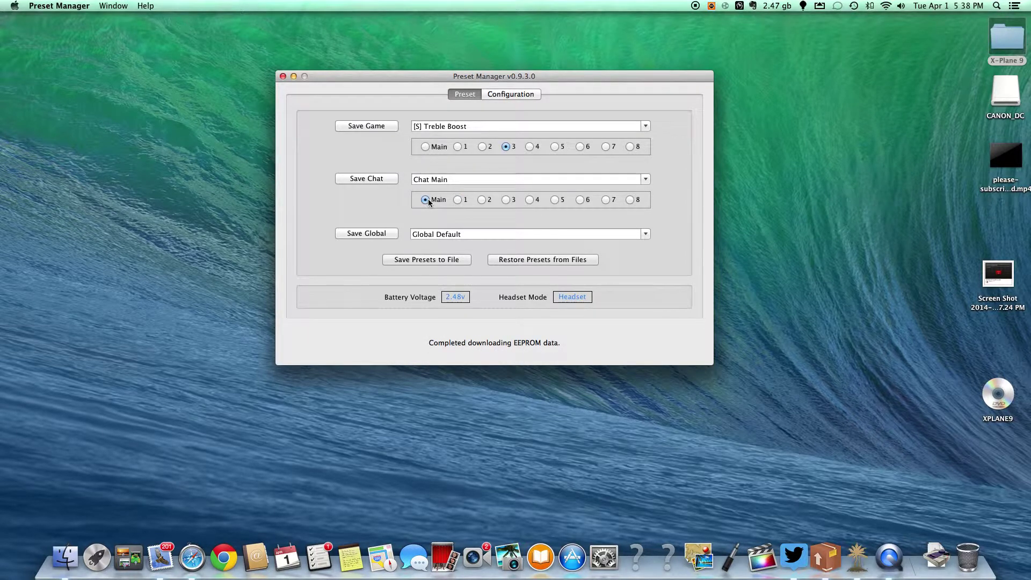
{"action": "left_click", "coordinate": [647, 235]}
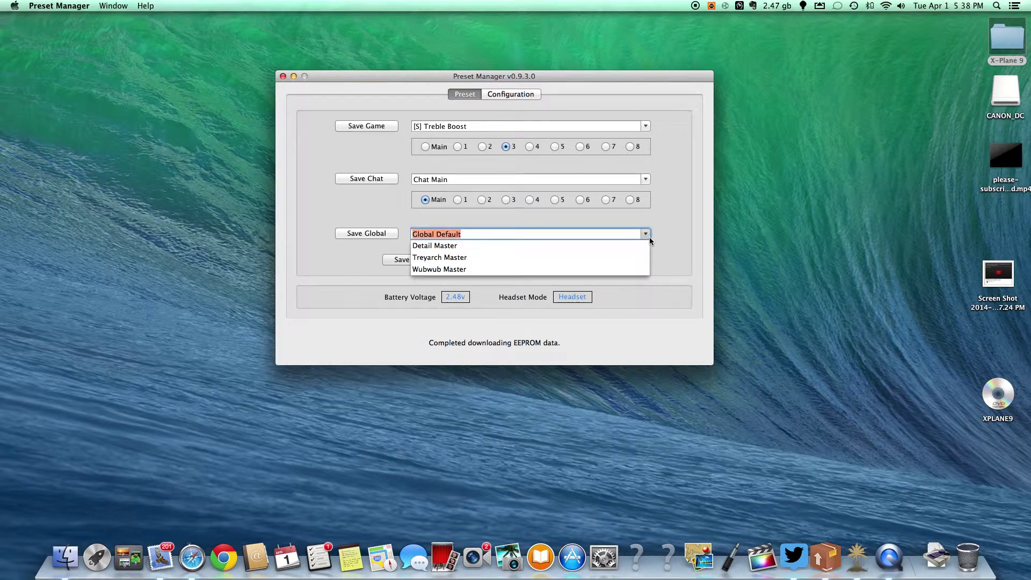
{"action": "left_click", "coordinate": [436, 258]}
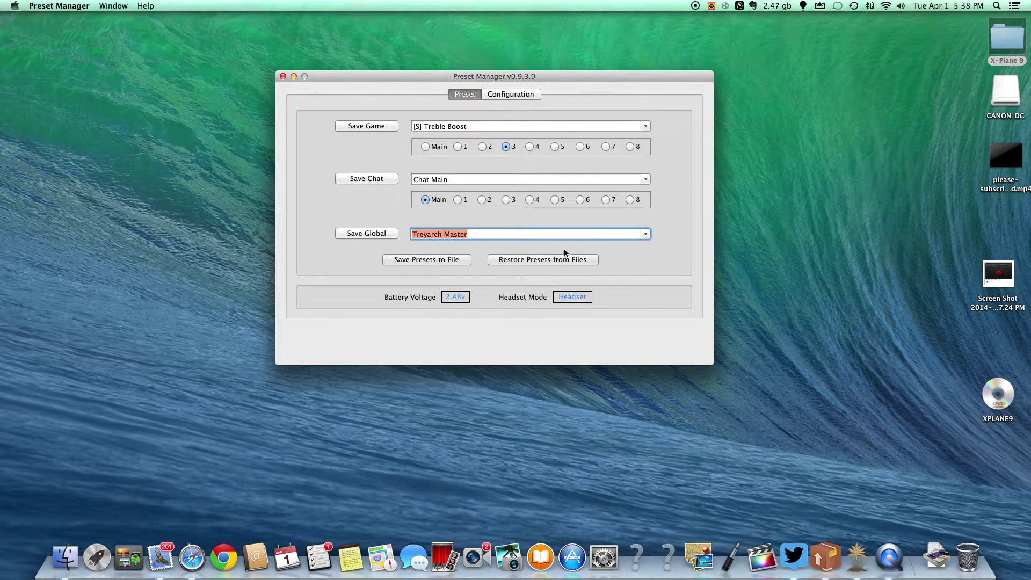
{"action": "left_click", "coordinate": [458, 200]}
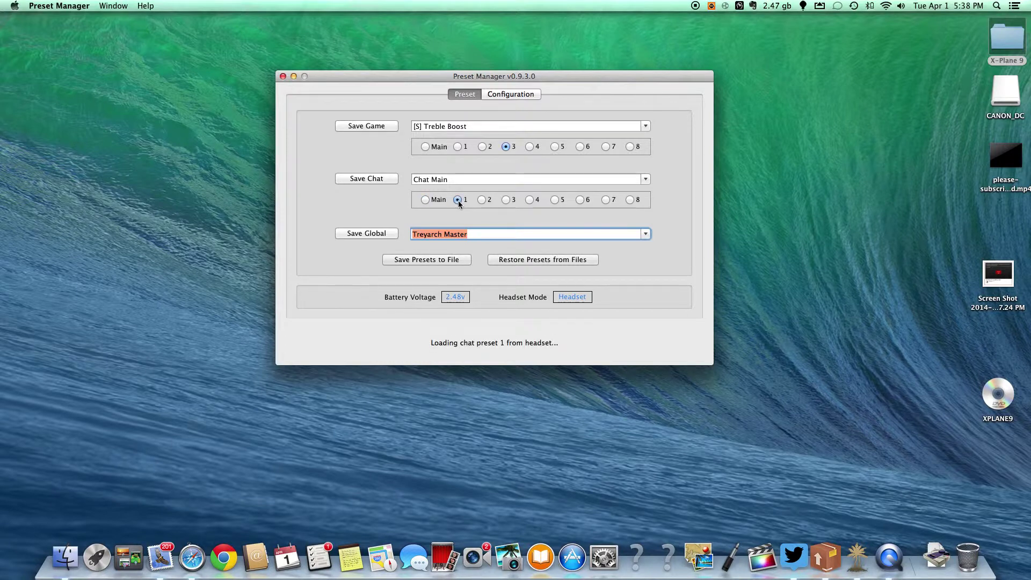
{"action": "left_click", "coordinate": [425, 199]}
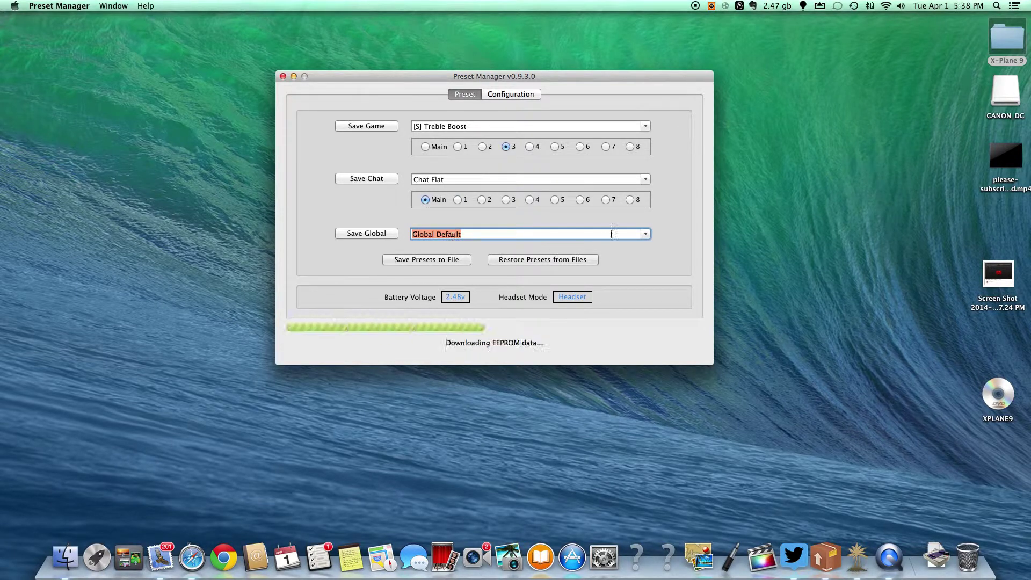
- Back on Configuration, dismiss the invalid voice file warning and launch Safari
{"action": "left_click", "coordinate": [513, 95]}
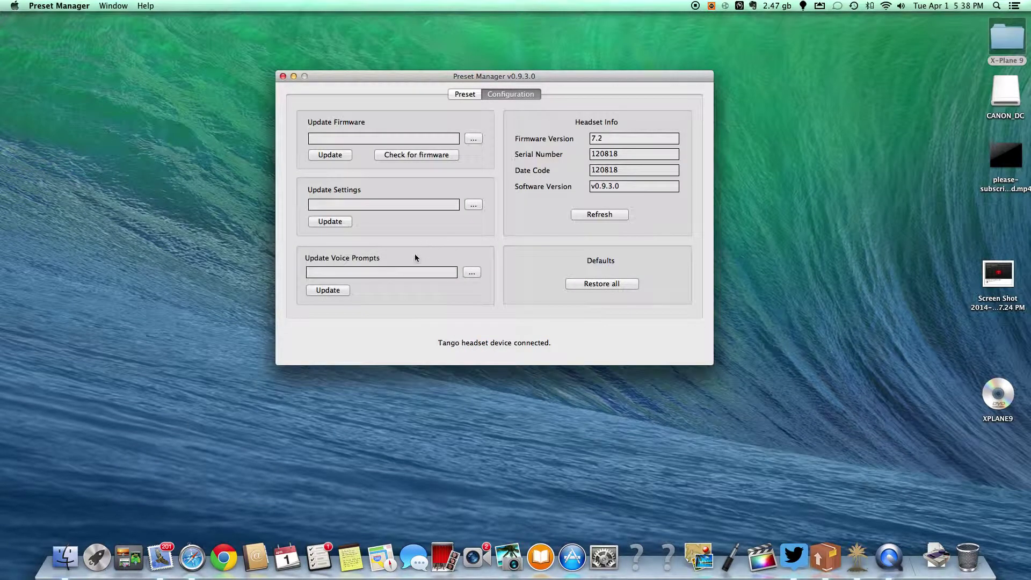
{"action": "left_click", "coordinate": [331, 292]}
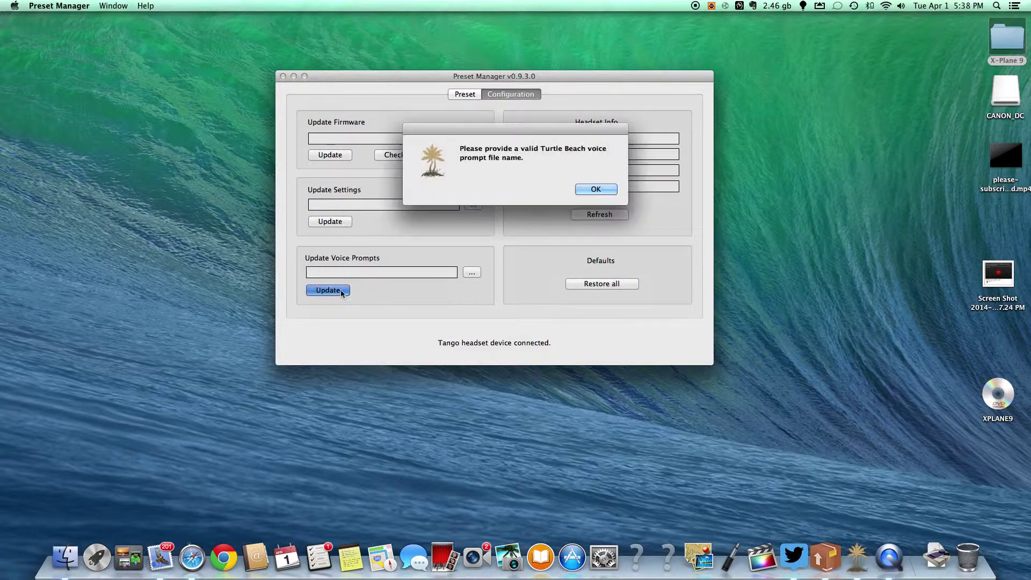
{"action": "left_click", "coordinate": [596, 190]}
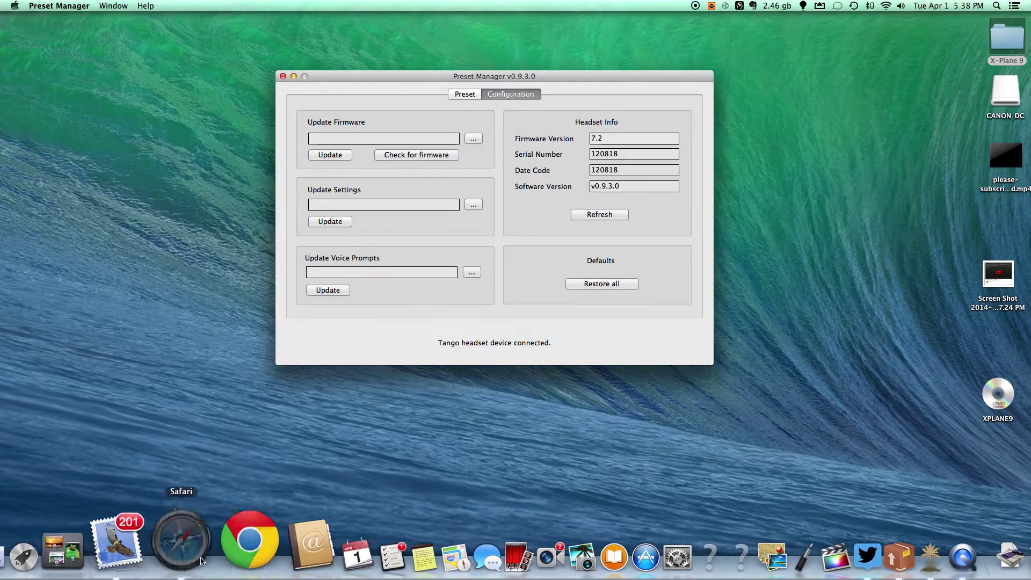
{"action": "left_click", "coordinate": [179, 530]}
- Open the Turtle Beach Audio Preset Community page from the 'turt' address suggestion
{"action": "type", "text": "turt"}
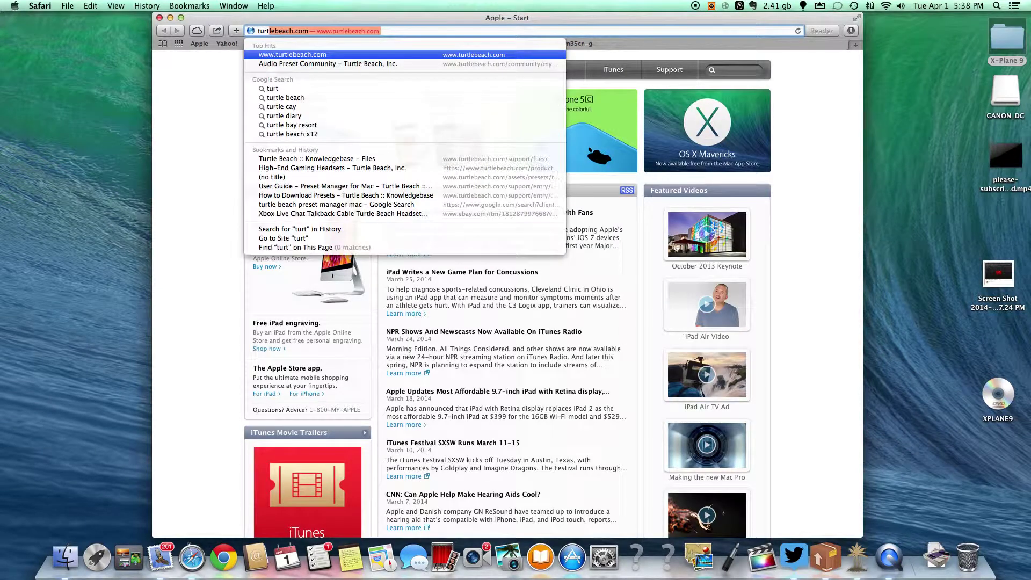
{"action": "key", "text": "Down"}
{"action": "key", "text": "Return"}
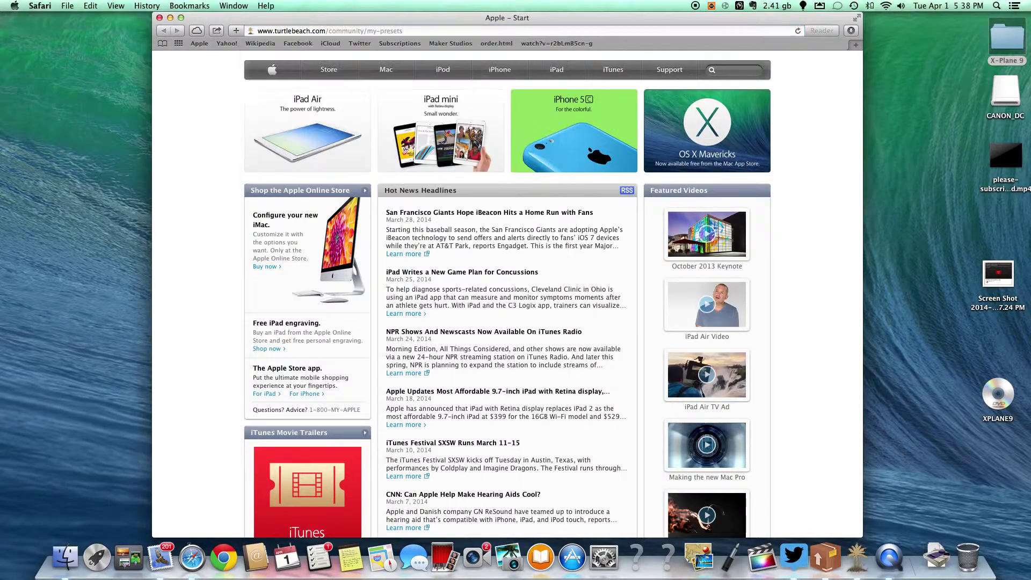
{"action": "scroll", "coordinate": [530, 215], "scroll_direction": "down", "scroll_amount": 4}
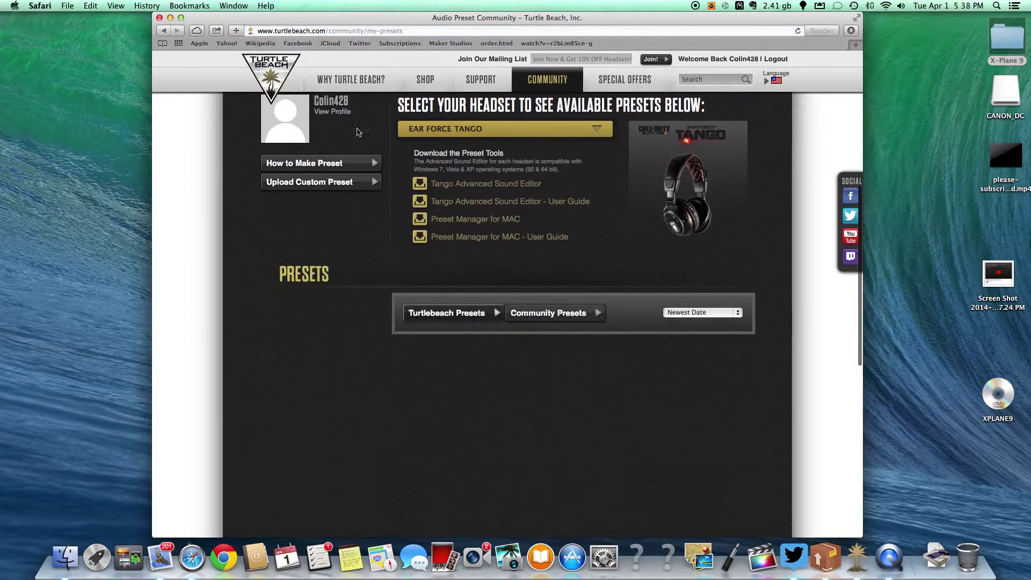
{"action": "scroll", "coordinate": [553, 226], "scroll_direction": "down", "scroll_amount": 1}
{"action": "scroll", "coordinate": [553, 226], "scroll_direction": "down", "scroll_amount": 2}
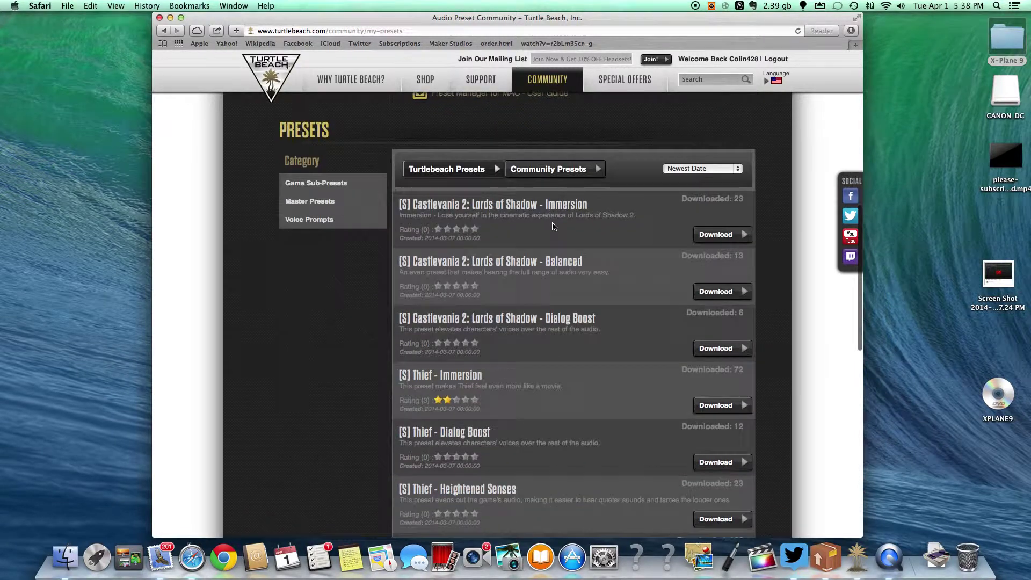
- Filter to Voice Prompts, download the Hesh voice prompt, and hide Safari
{"action": "left_click", "coordinate": [354, 224]}
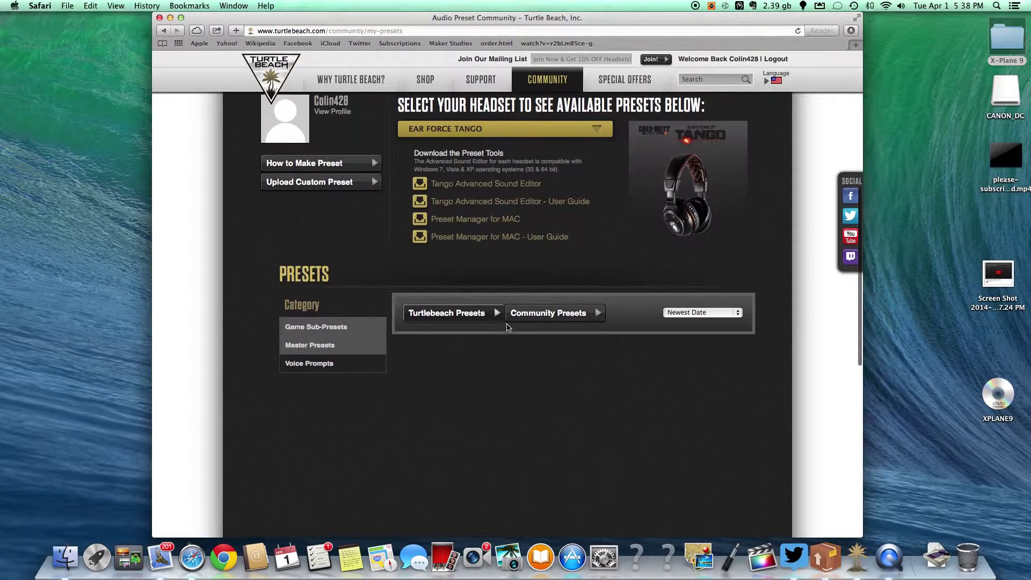
{"action": "scroll", "coordinate": [508, 327], "scroll_direction": "down", "scroll_amount": 4}
{"action": "scroll", "coordinate": [508, 327], "scroll_direction": "down", "scroll_amount": 1}
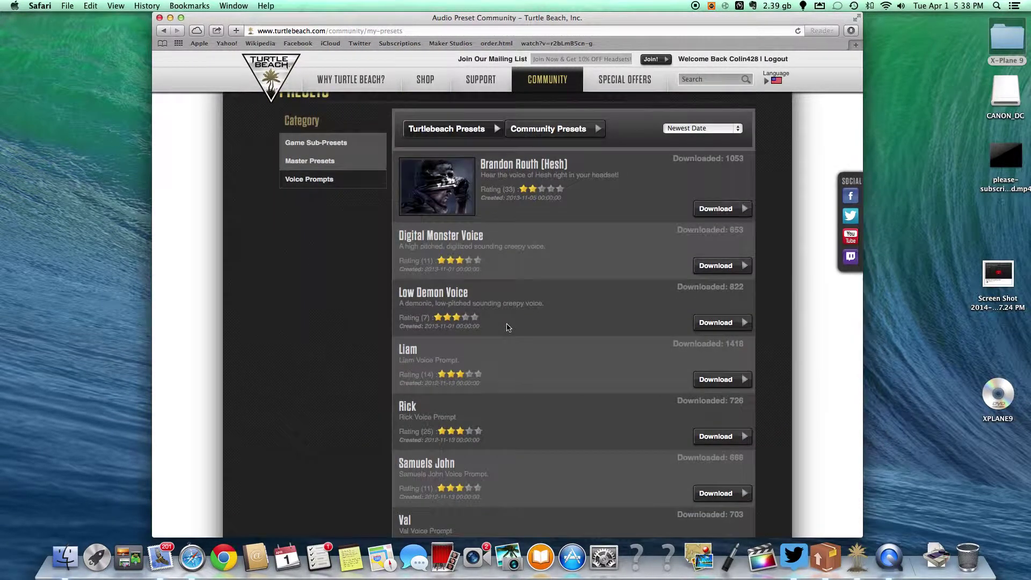
{"action": "scroll", "coordinate": [508, 327], "scroll_direction": "down", "scroll_amount": 2}
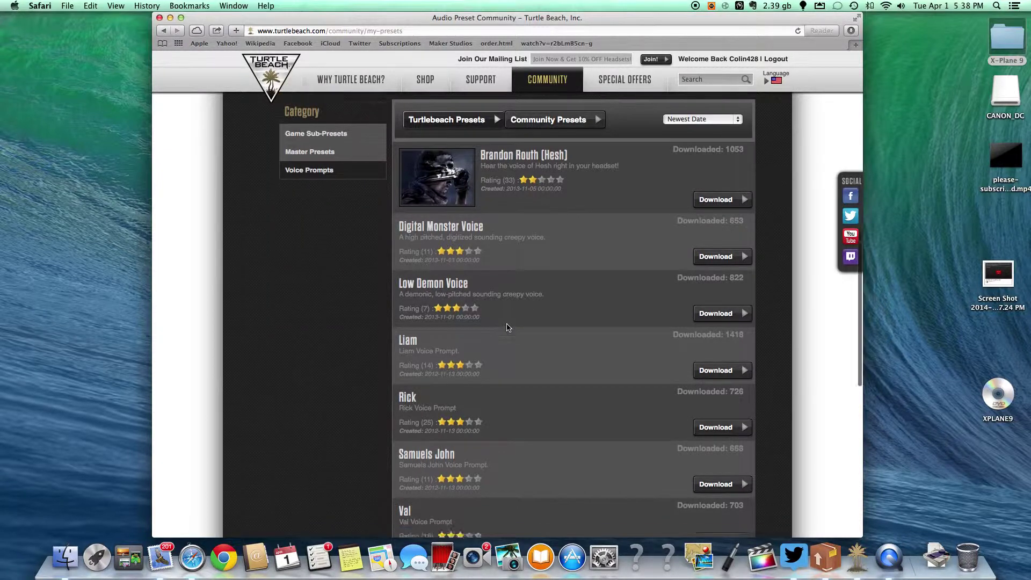
{"action": "scroll", "coordinate": [508, 327], "scroll_direction": "up", "scroll_amount": 2}
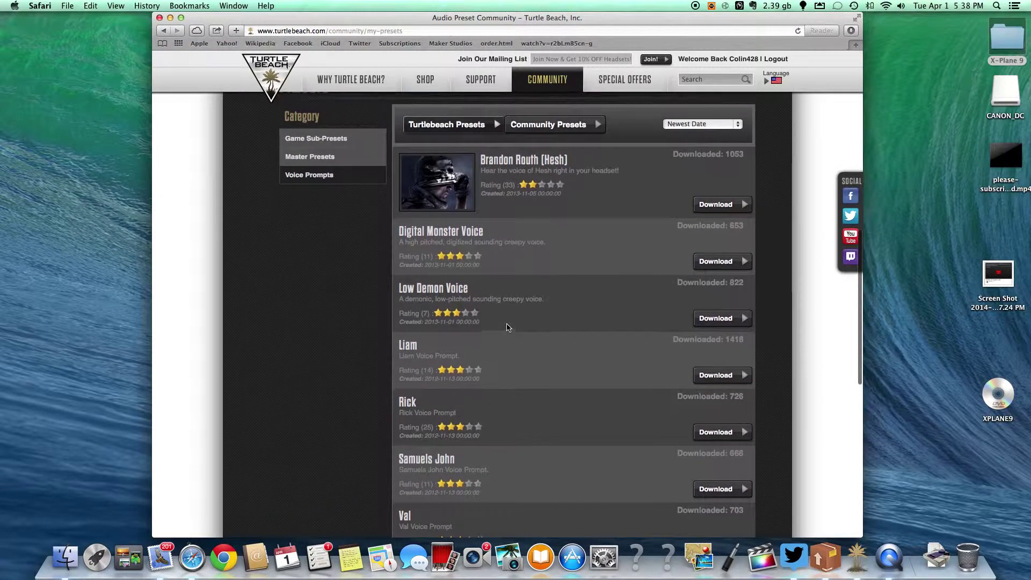
{"action": "left_click", "coordinate": [718, 205]}
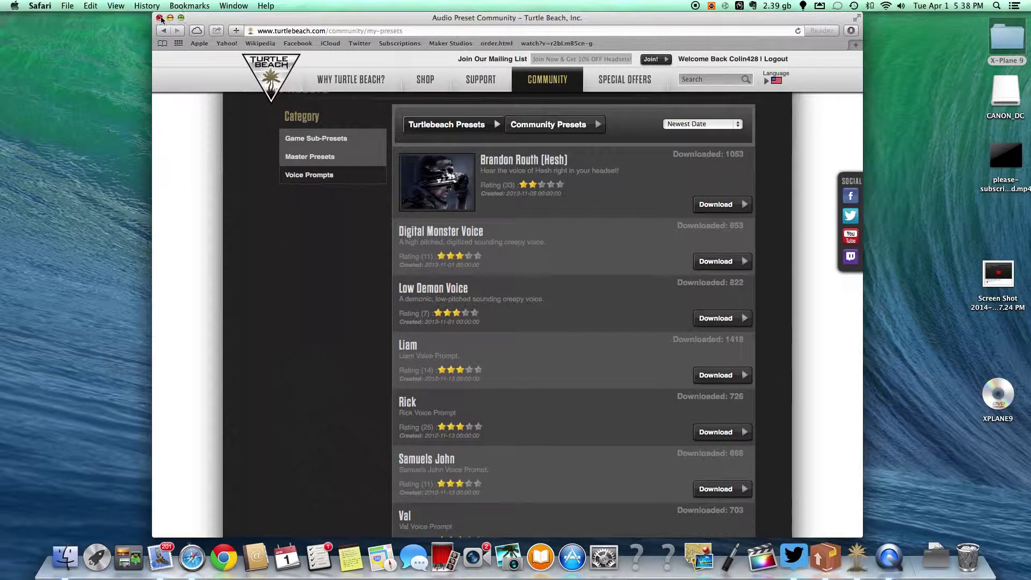
{"action": "key", "text": "super+h"}
- Load [Phantom] – Brandon.mem from Downloads and start uploading it to the headset
{"action": "left_click", "coordinate": [471, 273]}
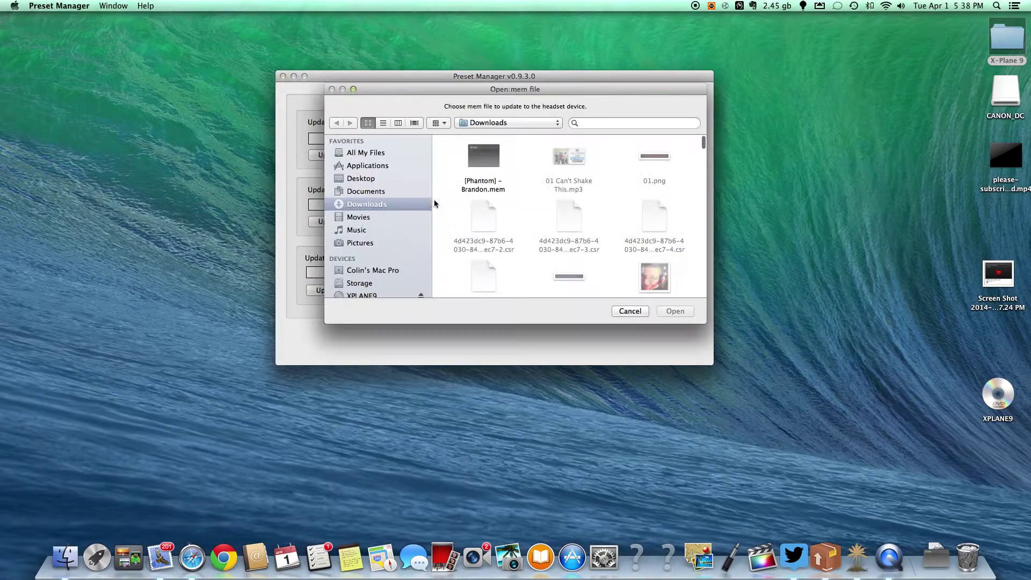
{"action": "left_click", "coordinate": [486, 161]}
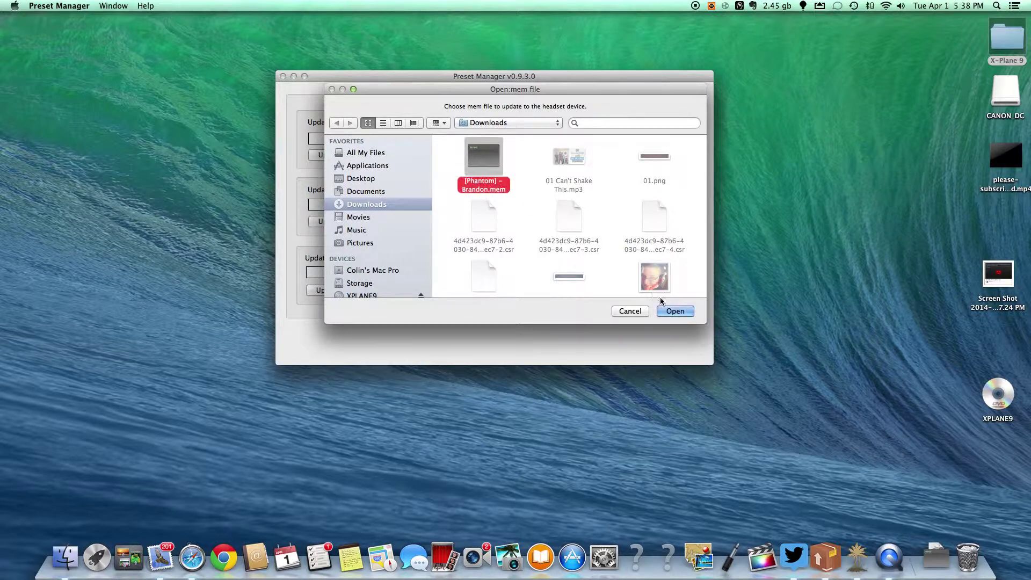
{"action": "left_click", "coordinate": [674, 312]}
{"action": "left_click", "coordinate": [328, 290]}
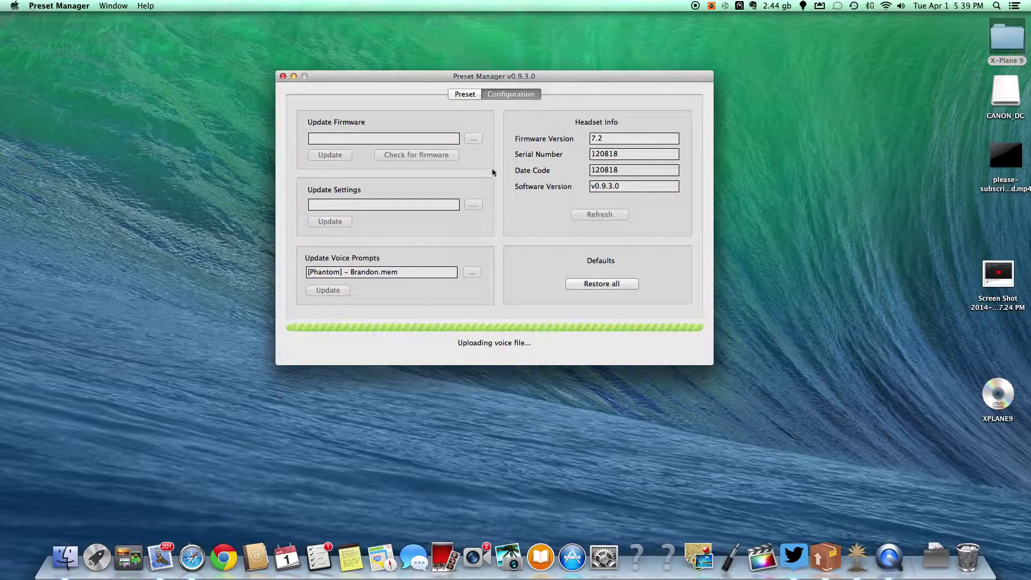
- On the Preset page, toggle chat between slot 1 and Main, ending on Main
{"action": "left_click", "coordinate": [469, 96]}
{"action": "left_click", "coordinate": [455, 199]}
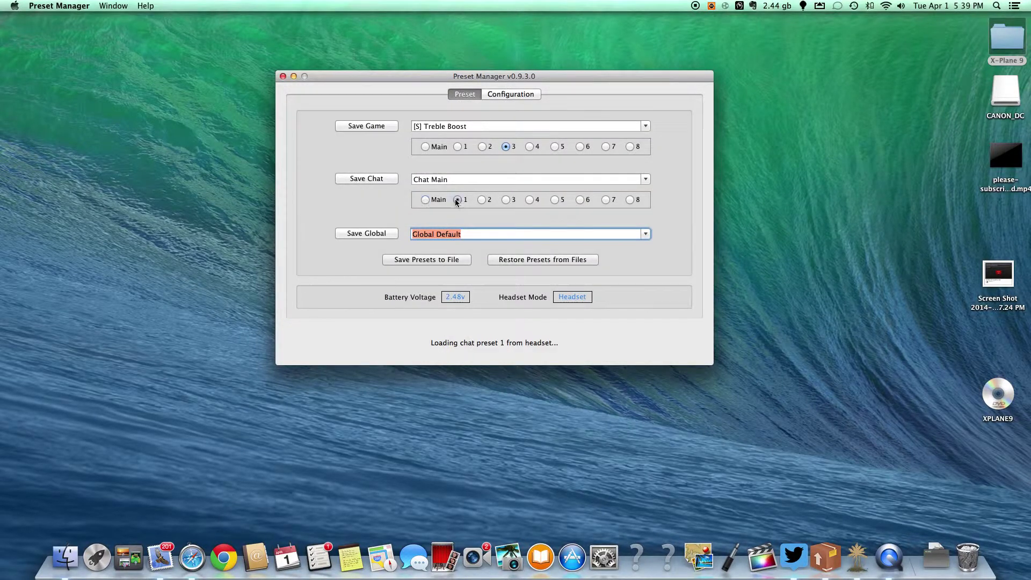
{"action": "left_click", "coordinate": [426, 200]}
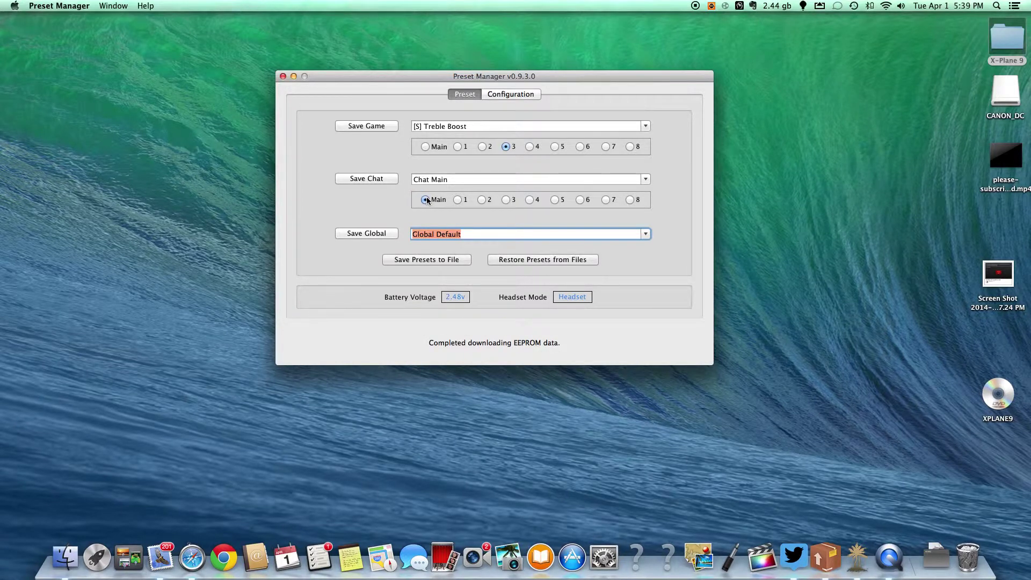
{"action": "left_click", "coordinate": [457, 200]}
{"action": "left_click", "coordinate": [425, 200]}
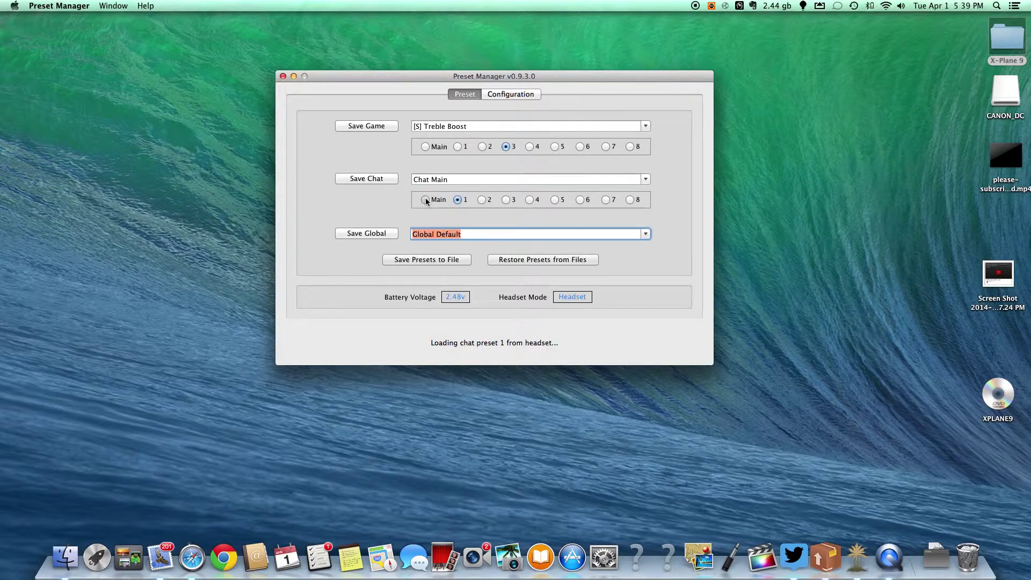
{"action": "left_click", "coordinate": [425, 199]}
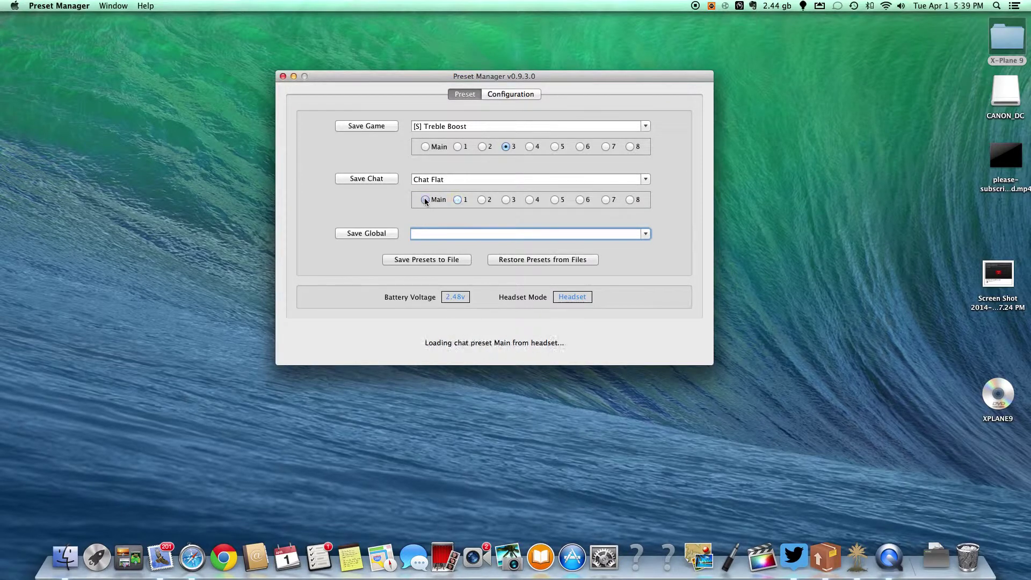
- On Configuration, dismiss the missing voice prompt warning and bring Safari forward
{"action": "left_click", "coordinate": [520, 95]}
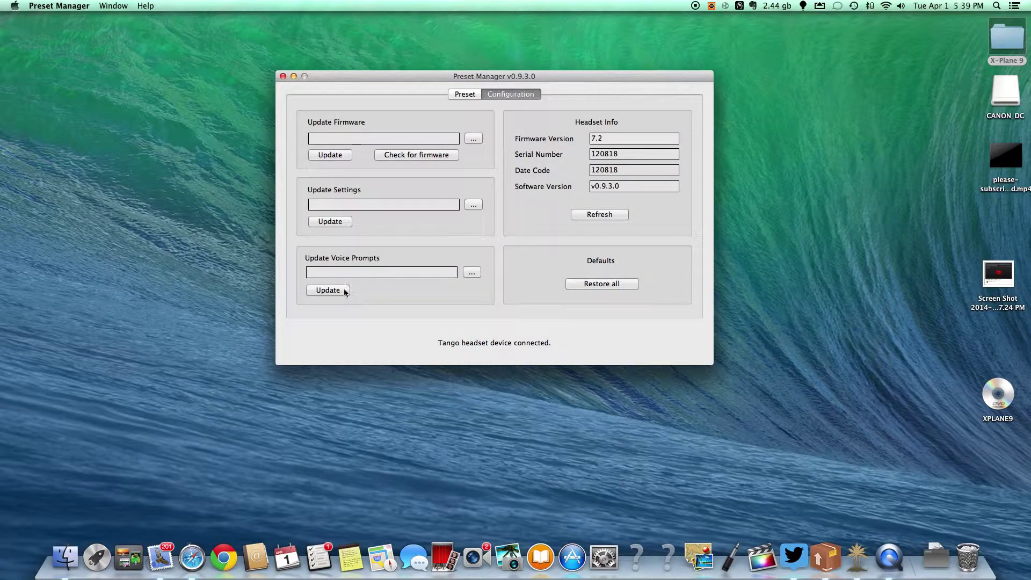
{"action": "left_click", "coordinate": [328, 291]}
{"action": "left_click", "coordinate": [595, 189]}
{"action": "left_click", "coordinate": [203, 550]}
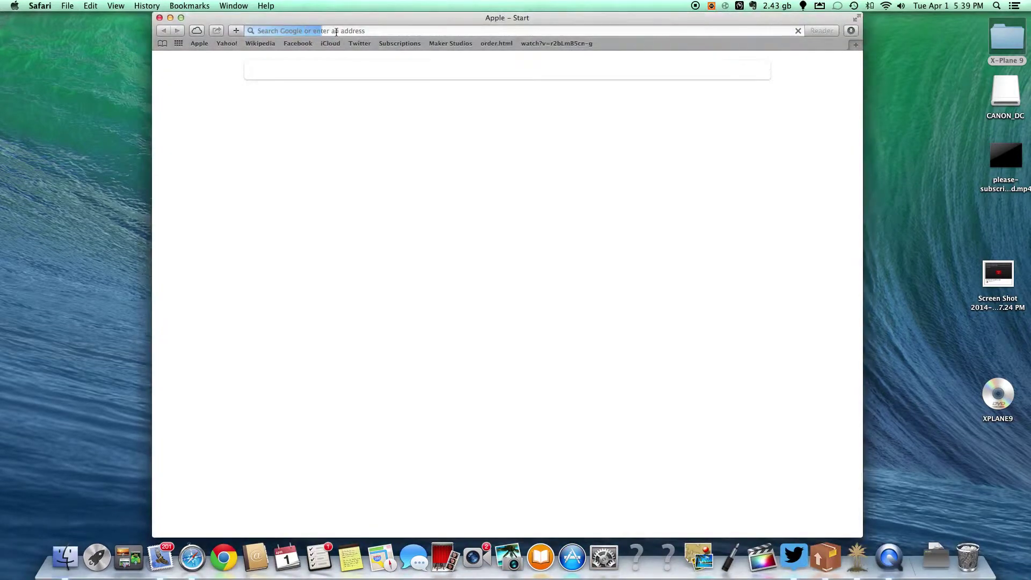
- Open the Turtle Beach Audio Preset Community page and show the Voice Prompts category
{"action": "type", "text": "turtlebeach.com"}
{"action": "key", "text": "Down"}
{"action": "key", "text": "Return"}
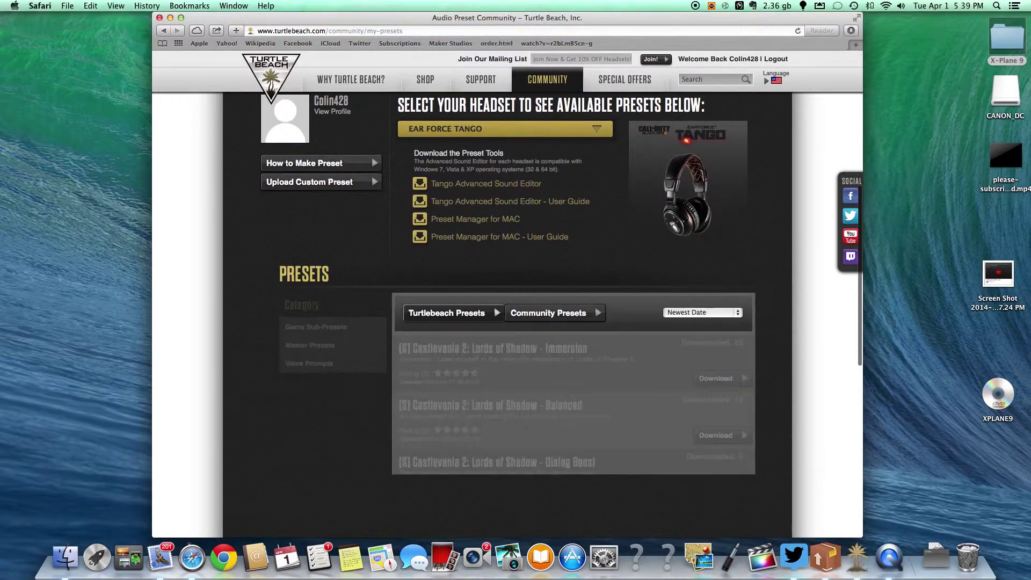
{"action": "left_click", "coordinate": [355, 363]}
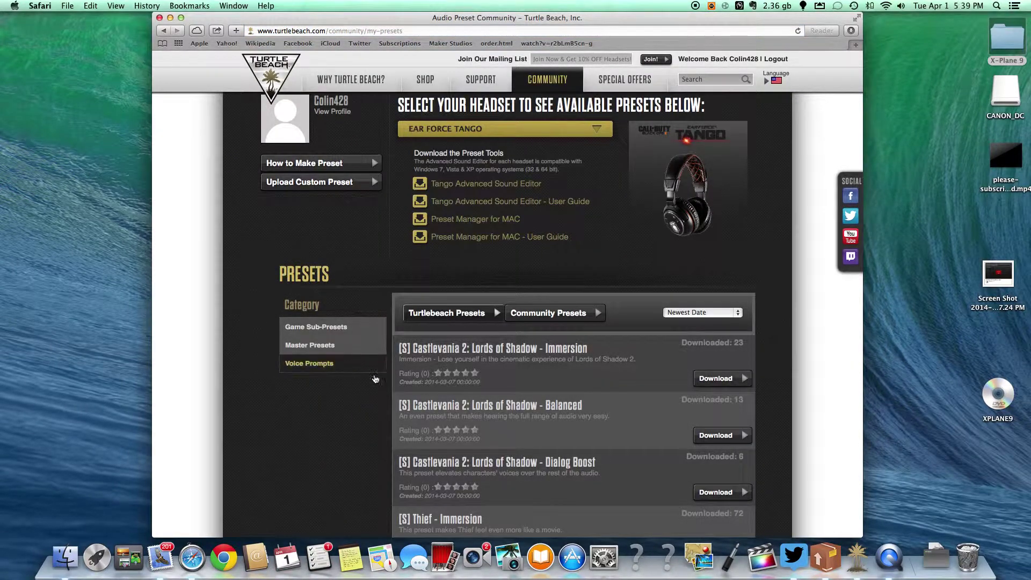
- Download the Low Demon Voice prompt, close Safari, and bring up the voice prompt file chooser
{"action": "scroll", "coordinate": [382, 353], "scroll_direction": "down", "scroll_amount": 10}
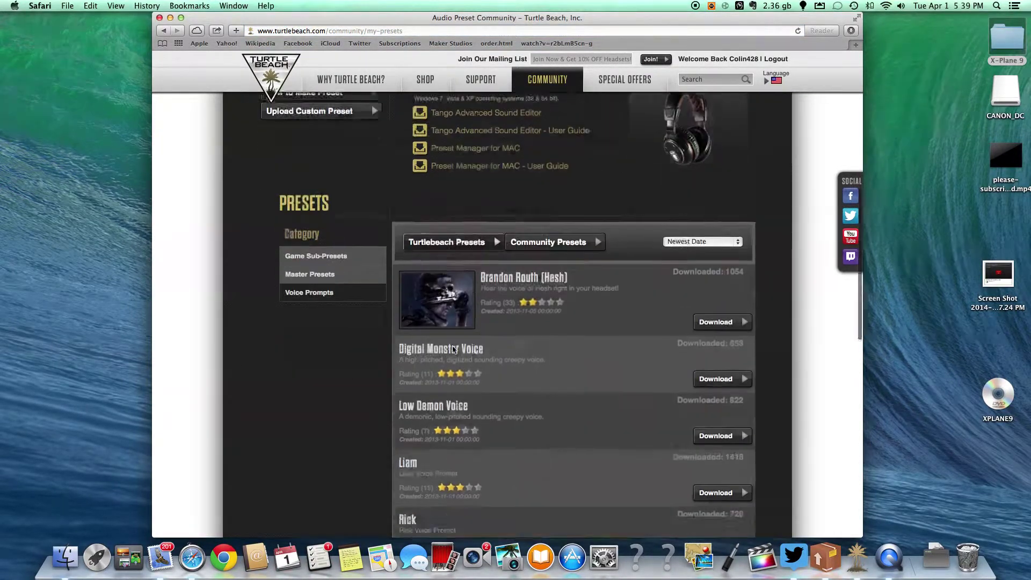
{"action": "scroll", "coordinate": [453, 347], "scroll_direction": "up", "scroll_amount": 8}
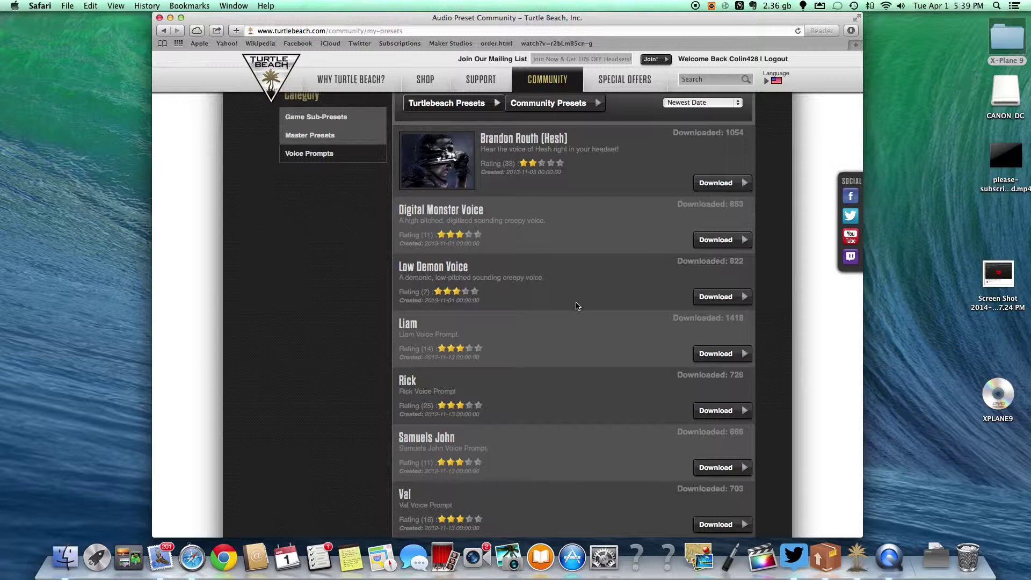
{"action": "scroll", "coordinate": [573, 305], "scroll_direction": "down", "scroll_amount": 1}
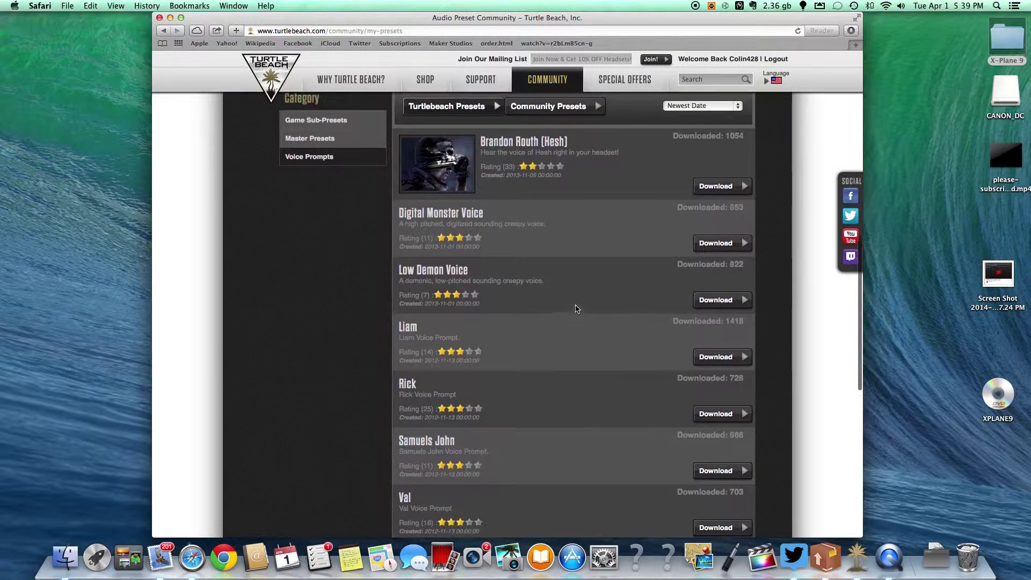
{"action": "left_click", "coordinate": [716, 299]}
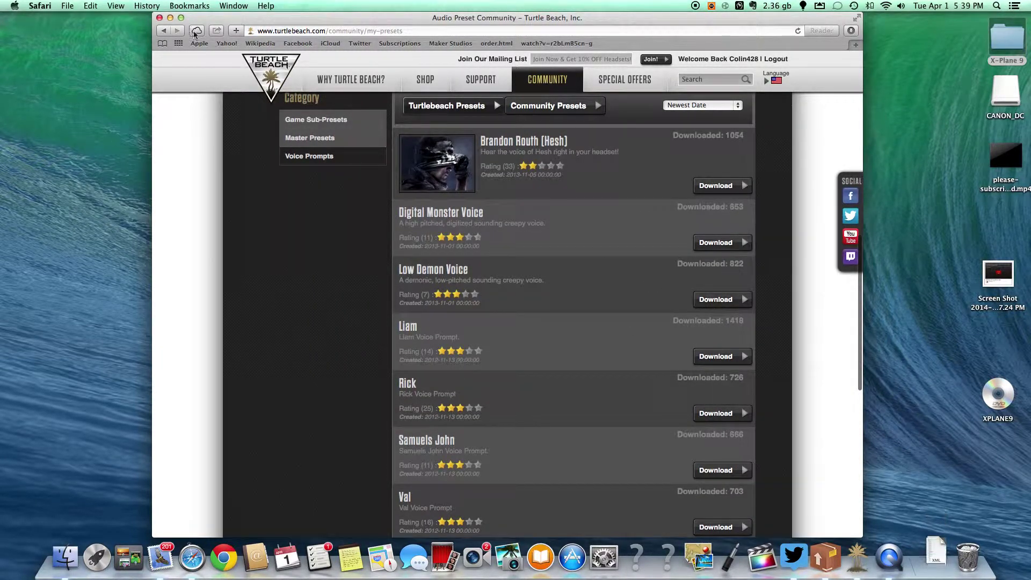
{"action": "left_click", "coordinate": [159, 18]}
{"action": "left_click", "coordinate": [510, 283]}
{"action": "left_click", "coordinate": [476, 272]}
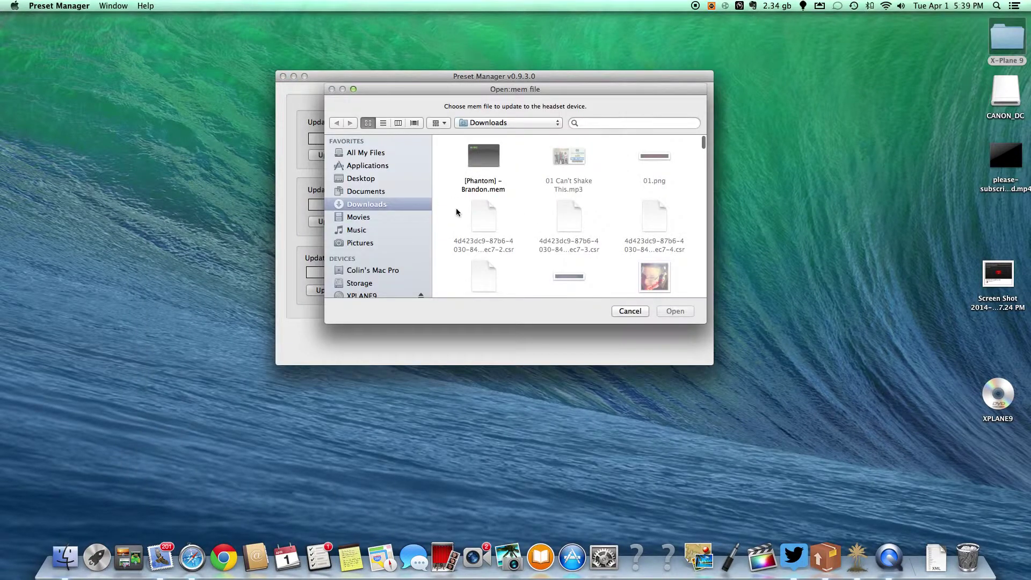
- Upload [Phantom] - Brandon.mem from Downloads to the Tango headset, then go to Preset
{"action": "scroll", "coordinate": [533, 211], "scroll_direction": "down", "scroll_amount": 20}
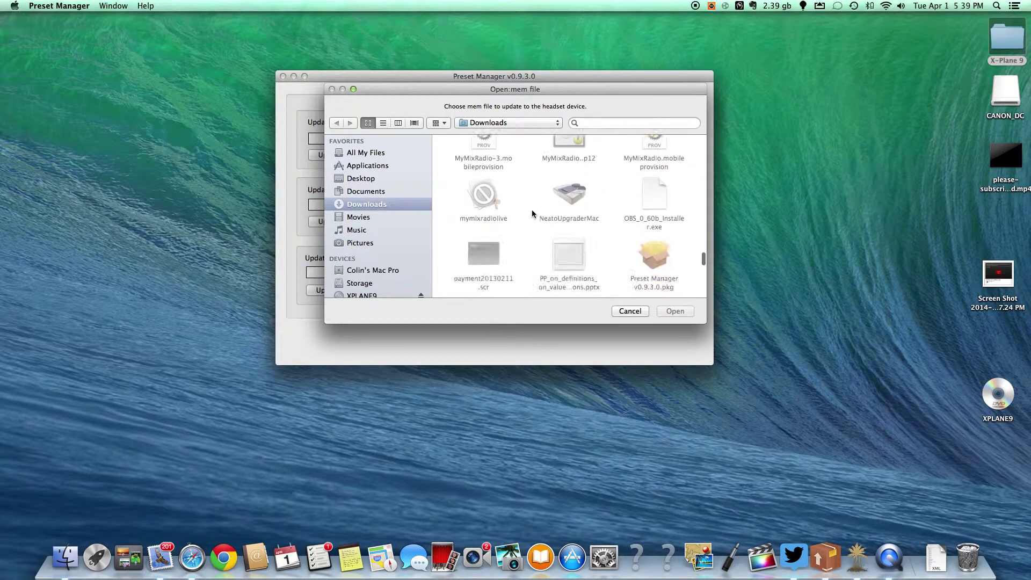
{"action": "scroll", "coordinate": [533, 213], "scroll_direction": "down", "scroll_amount": 5}
{"action": "scroll", "coordinate": [533, 213], "scroll_direction": "up", "scroll_amount": 5}
{"action": "scroll", "coordinate": [532, 213], "scroll_direction": "down", "scroll_amount": 5}
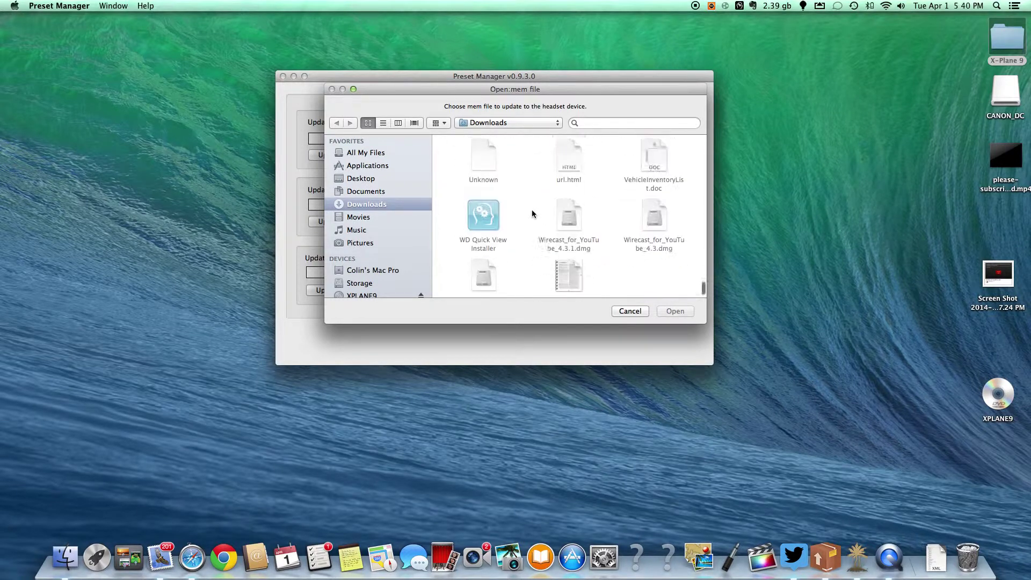
{"action": "scroll", "coordinate": [533, 214], "scroll_direction": "down", "scroll_amount": 2}
{"action": "scroll", "coordinate": [532, 213], "scroll_direction": "up", "scroll_amount": 20}
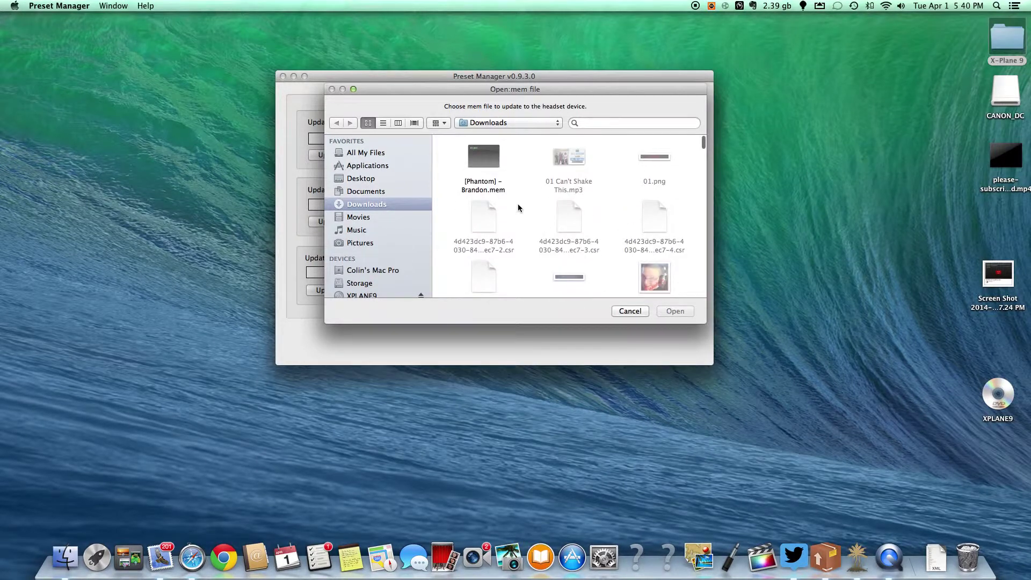
{"action": "left_click", "coordinate": [486, 178]}
{"action": "left_click", "coordinate": [675, 311]}
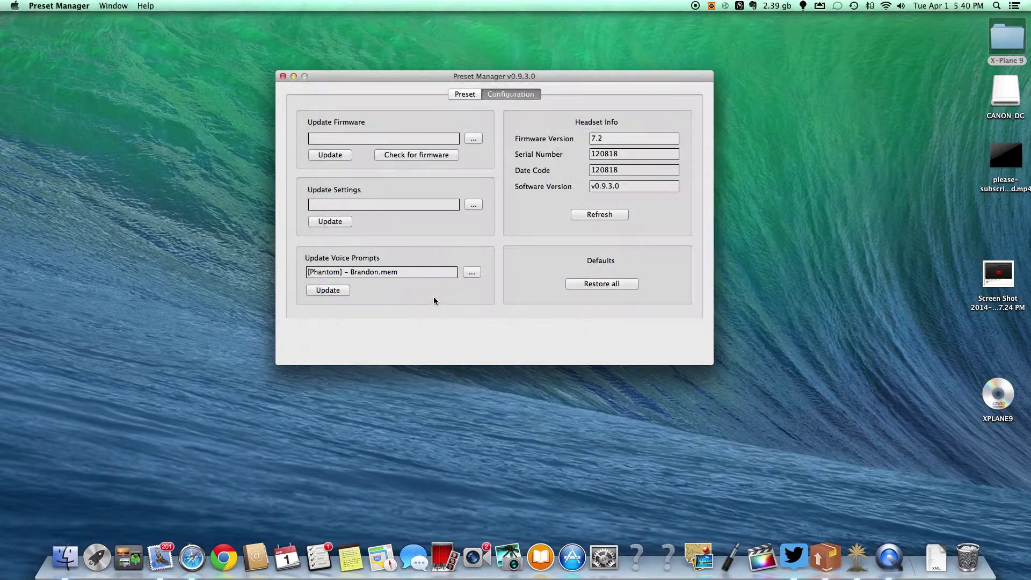
{"action": "left_click", "coordinate": [341, 290]}
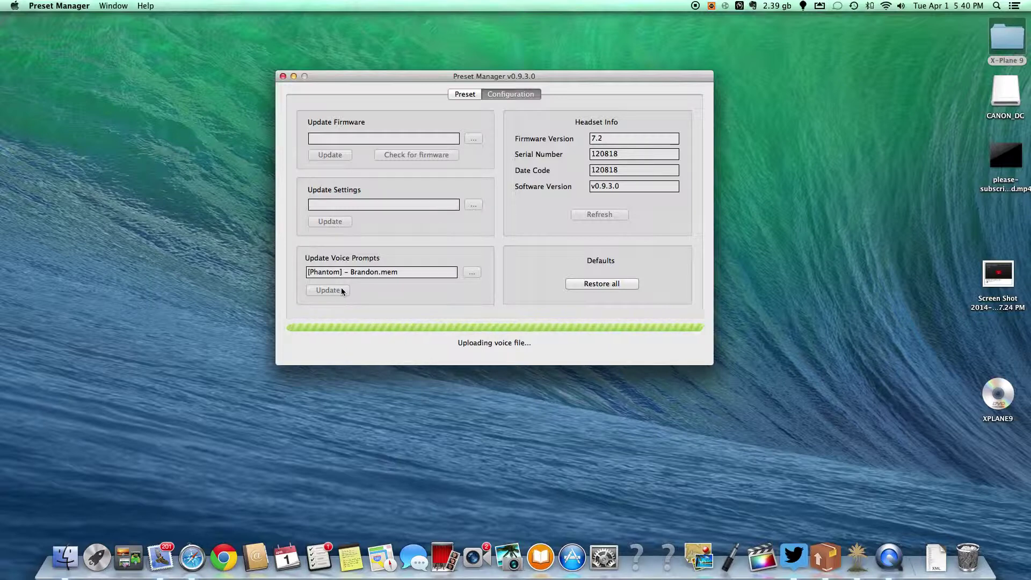
{"action": "left_click", "coordinate": [466, 94]}
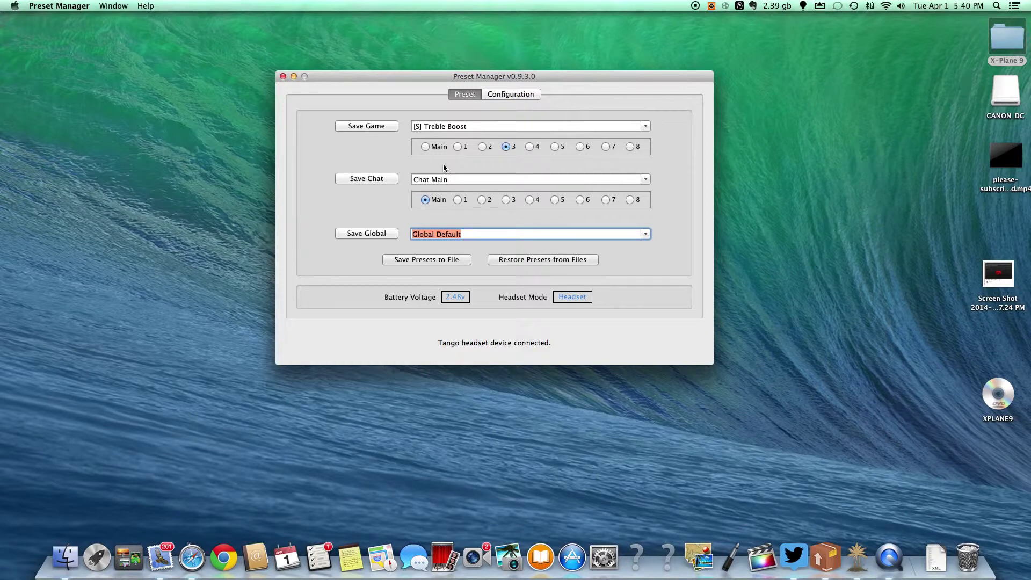
- Toggle chat slot 1 and Main, check Downloads, quit Safari, and reselect chat slot 1
{"action": "left_click", "coordinate": [460, 200]}
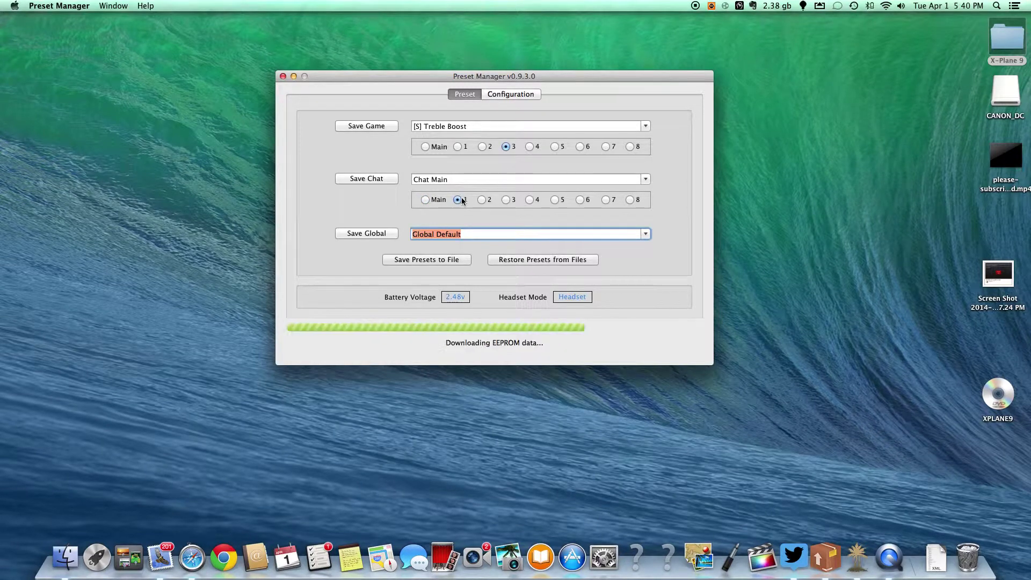
{"action": "left_click", "coordinate": [430, 202]}
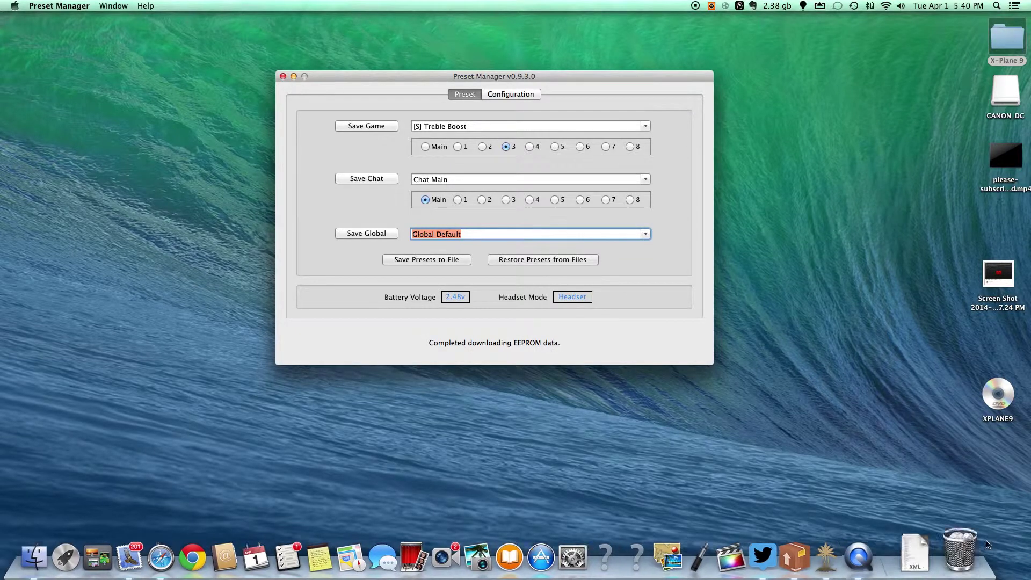
{"action": "left_click", "coordinate": [937, 559]}
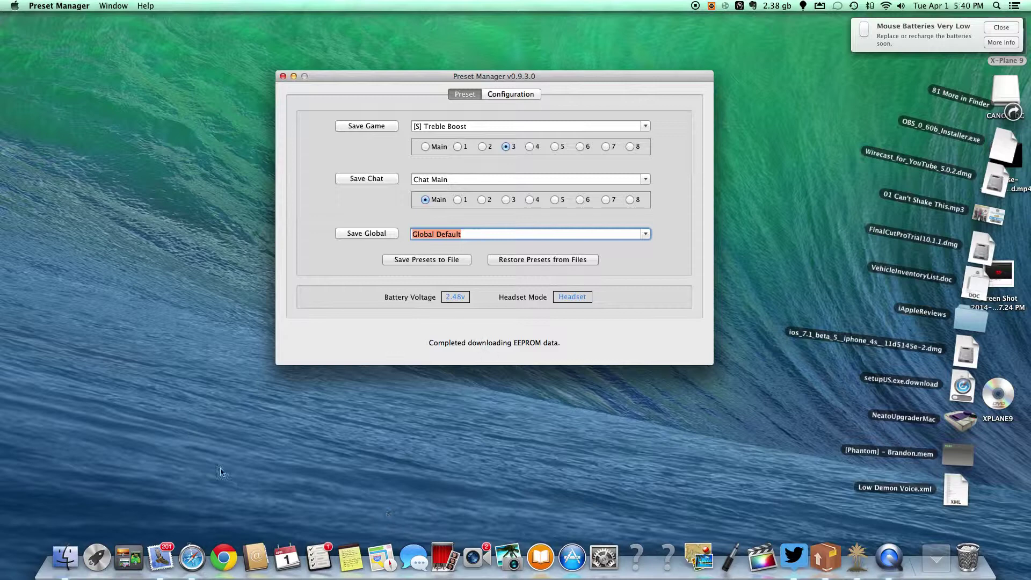
{"action": "left_click", "coordinate": [203, 553]}
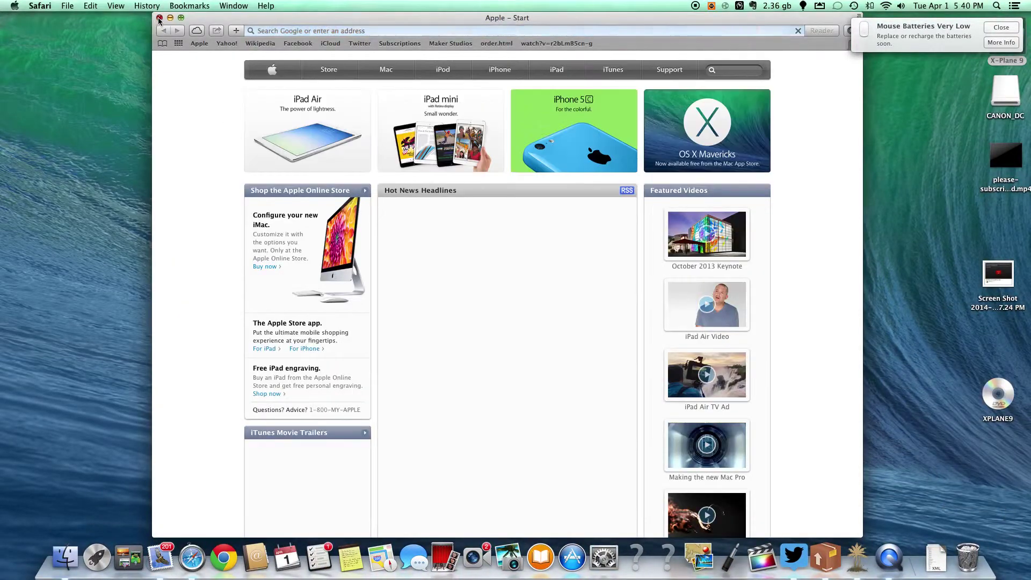
{"action": "key", "text": "cmd+q"}
{"action": "left_click", "coordinate": [456, 200]}
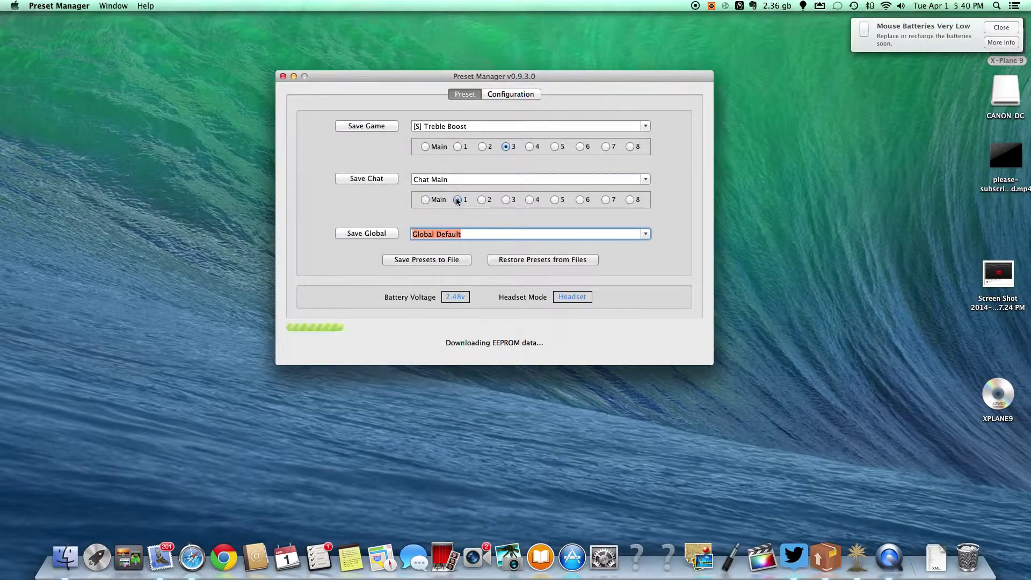
- Try Voice Modulator Robot, then reselect chat slot 1 and assign it Chat Amplifier
{"action": "left_click", "coordinate": [646, 180]}
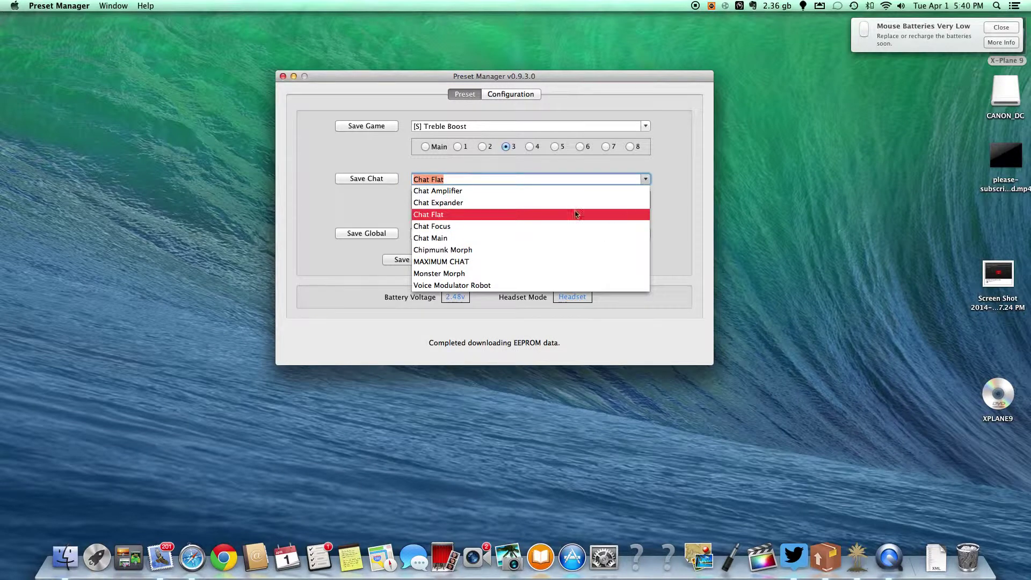
{"action": "left_click", "coordinate": [673, 216]}
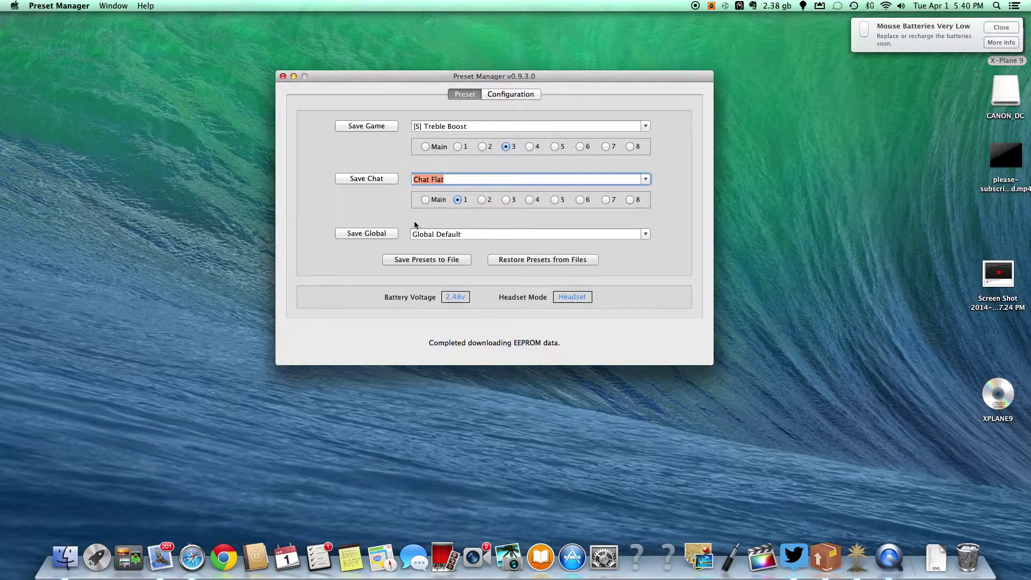
{"action": "left_click", "coordinate": [649, 180]}
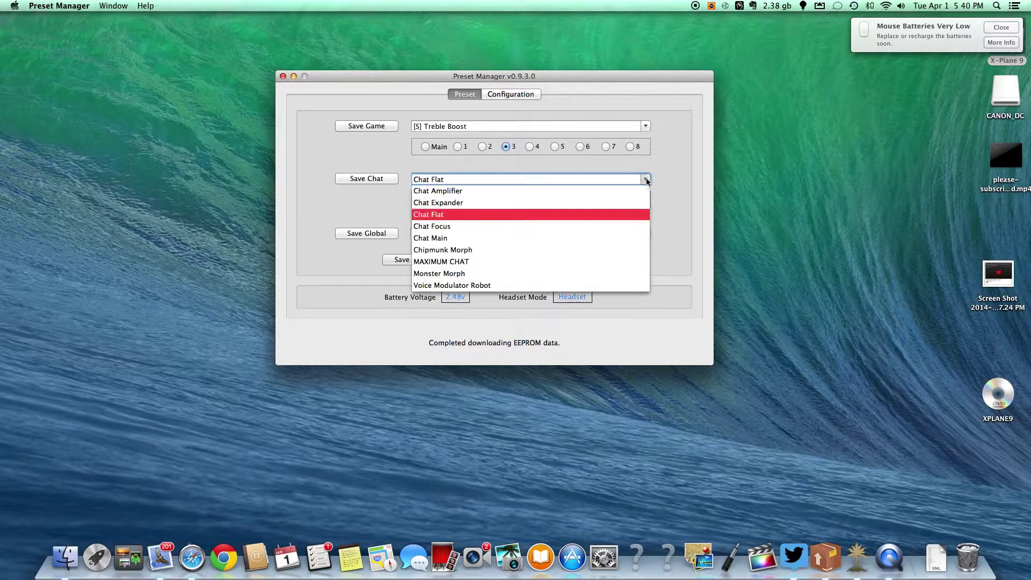
{"action": "left_click", "coordinate": [471, 286]}
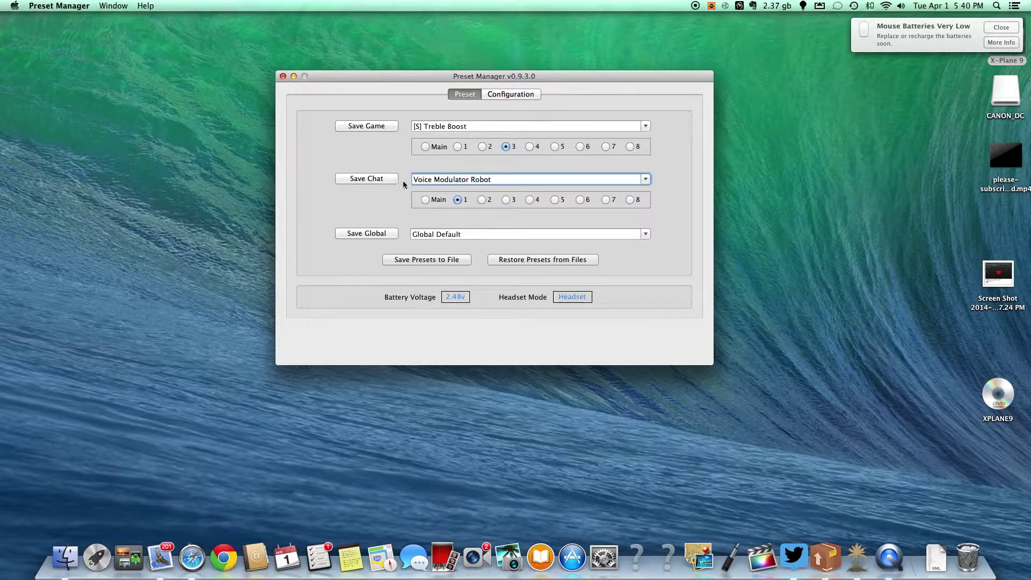
{"action": "left_click", "coordinate": [426, 200]}
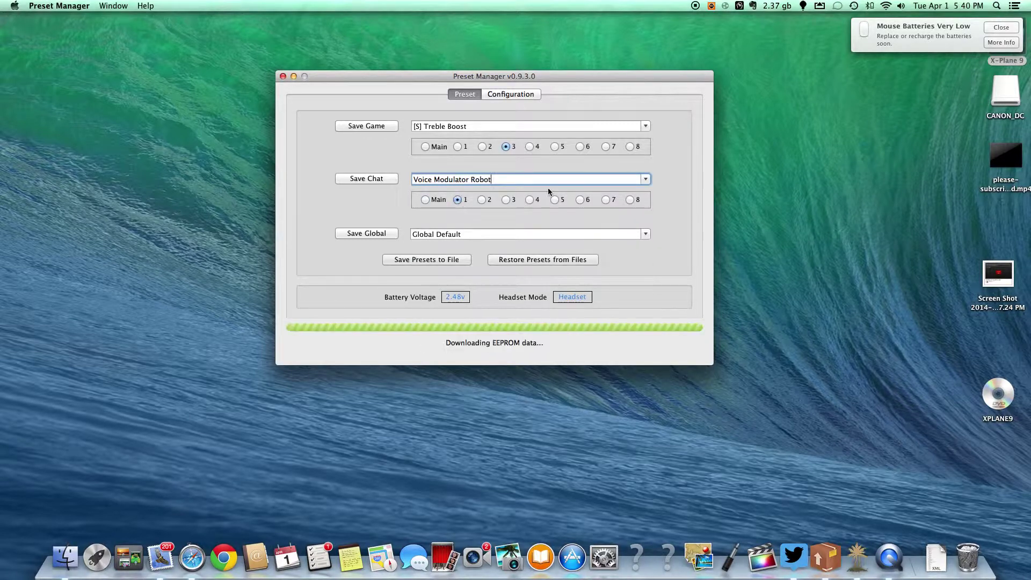
{"action": "left_click", "coordinate": [457, 200]}
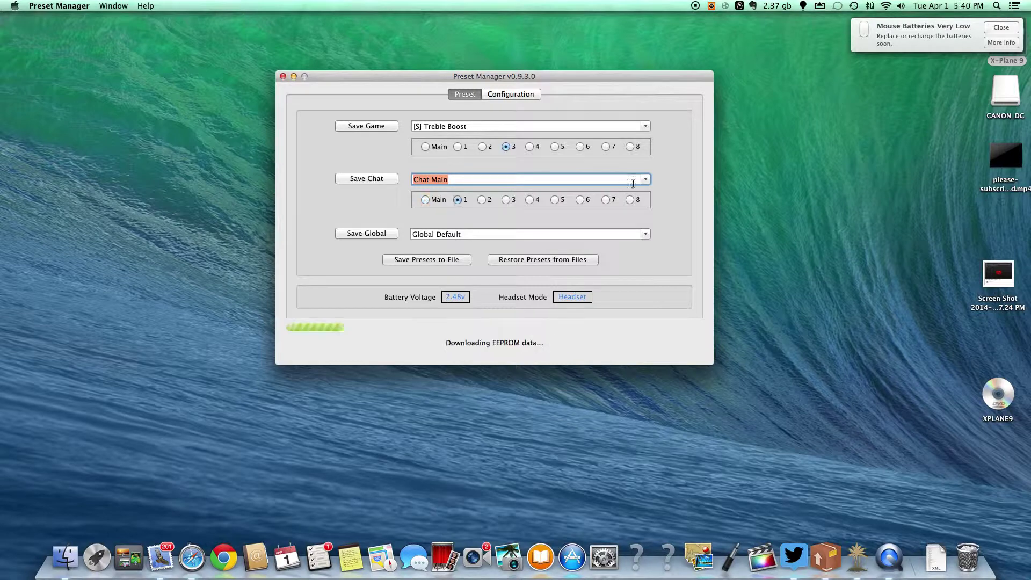
{"action": "left_click", "coordinate": [649, 177]}
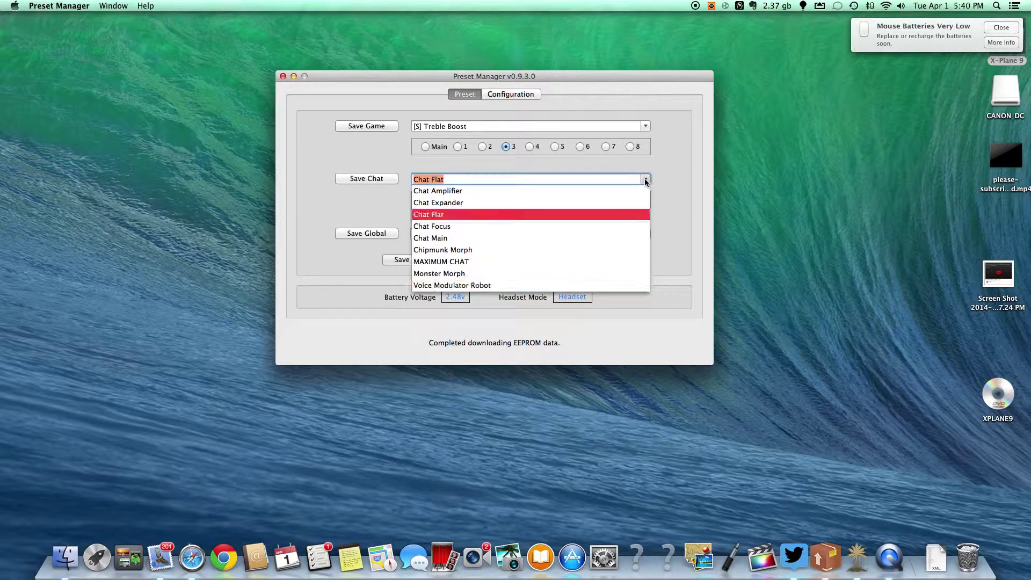
{"action": "left_click", "coordinate": [485, 193]}
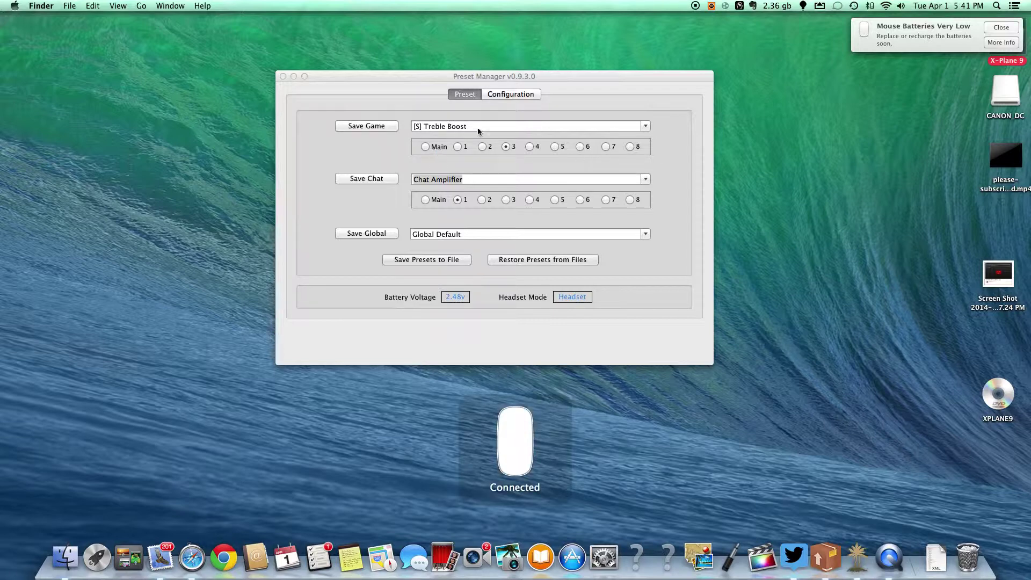
{"action": "left_click", "coordinate": [646, 127]}
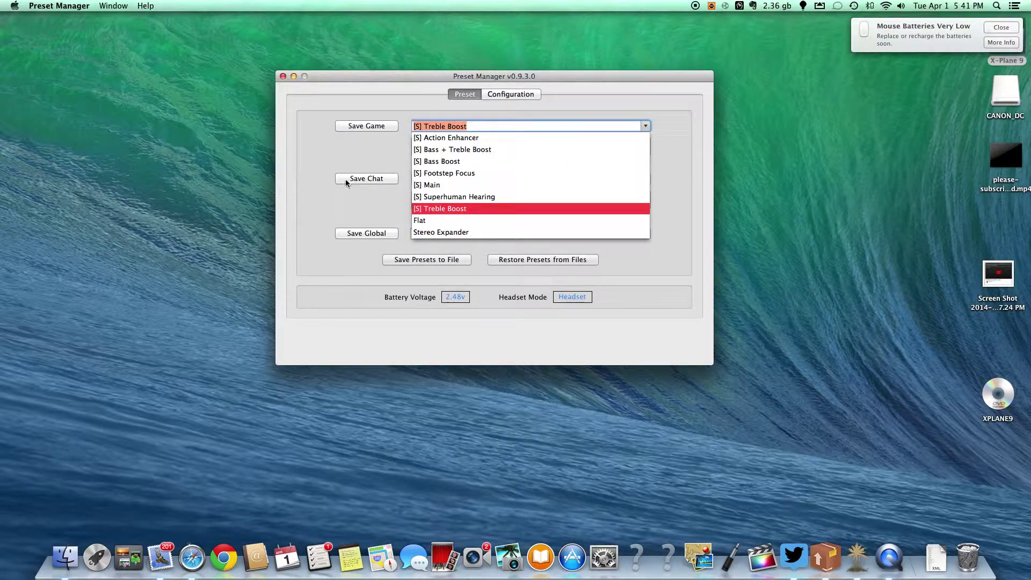
{"action": "left_click", "coordinate": [379, 150]}
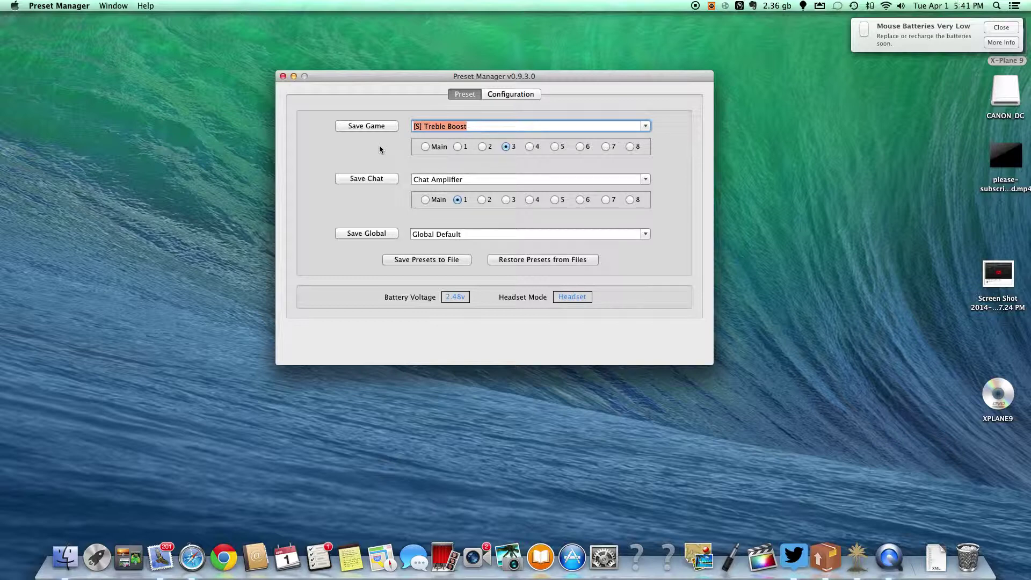